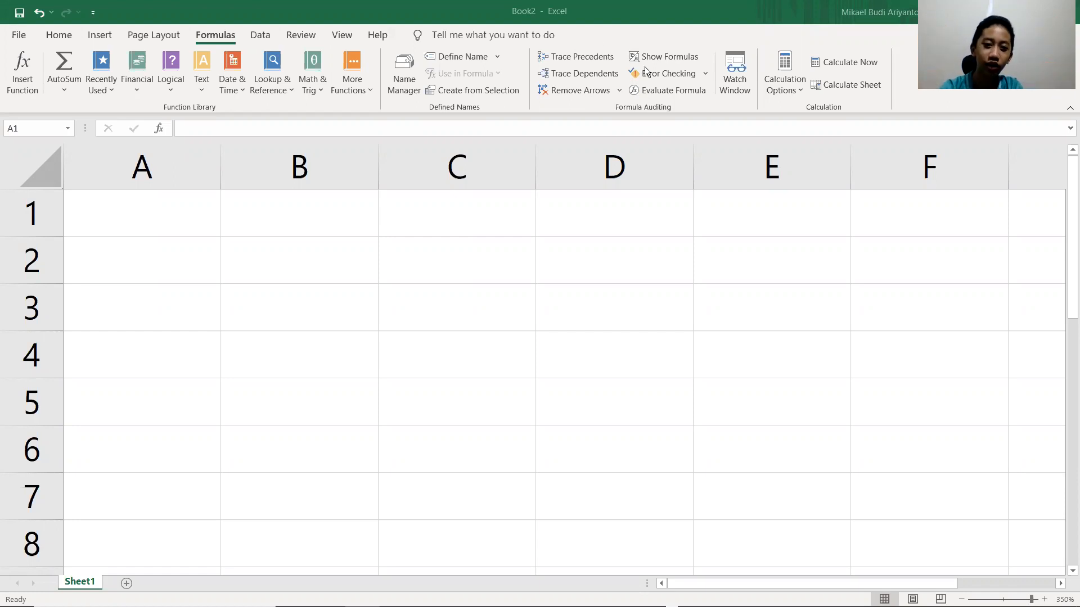
pyautogui.click(148, 208)
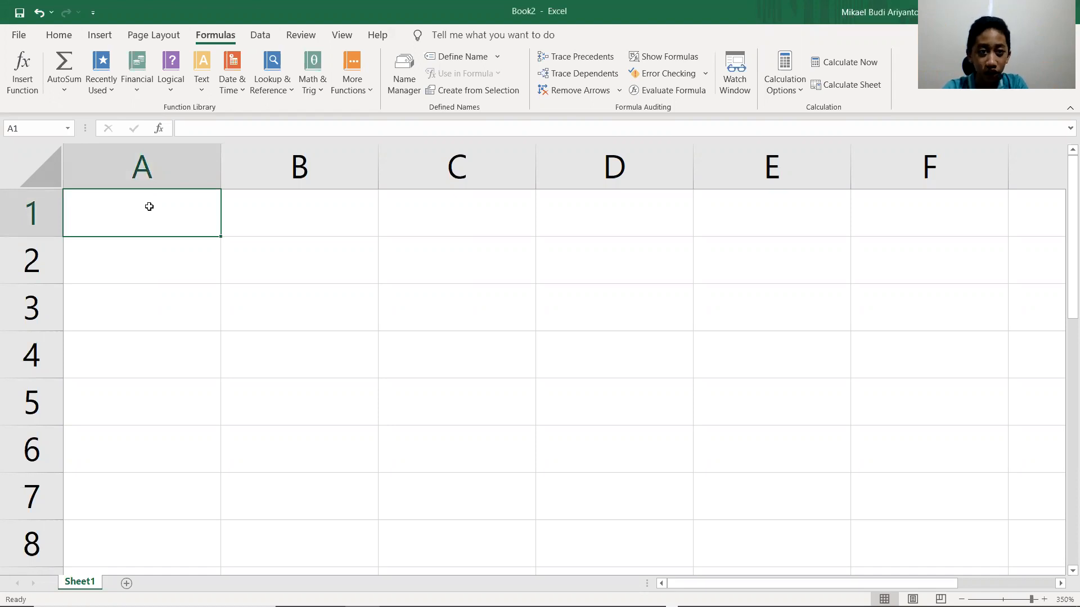
pyautogui.doubleClick(179, 231)
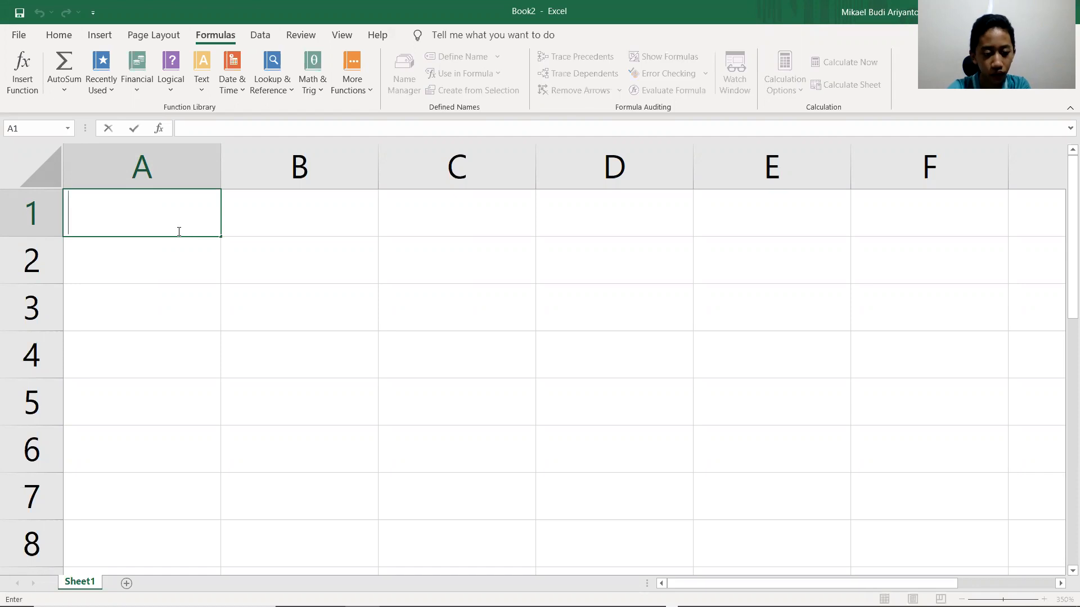
pyautogui.write('=')
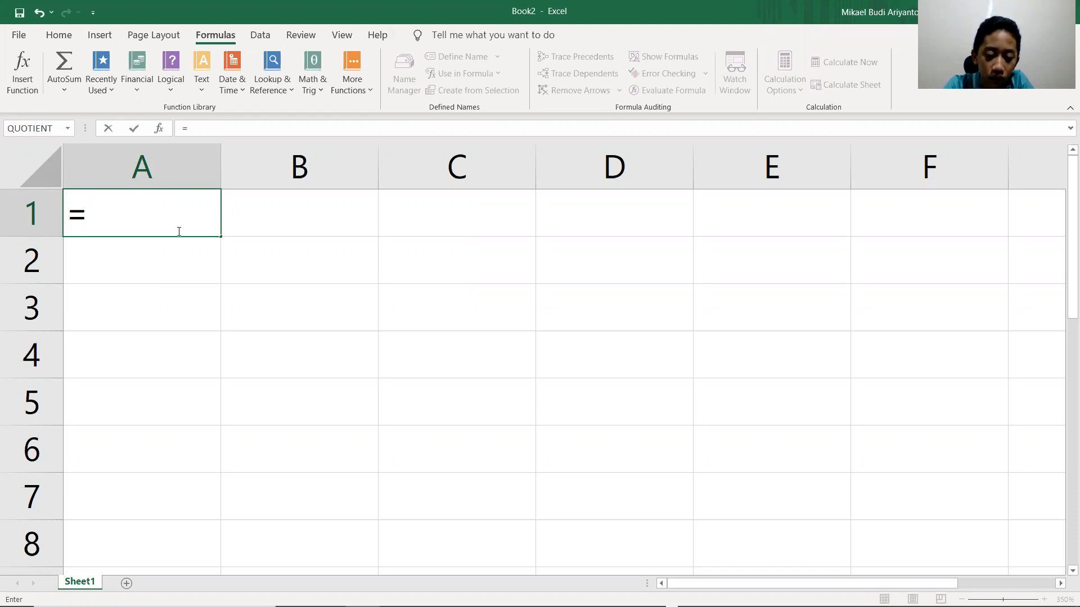
pyautogui.click(314, 84)
pyautogui.scroll(-15, 342, 220)
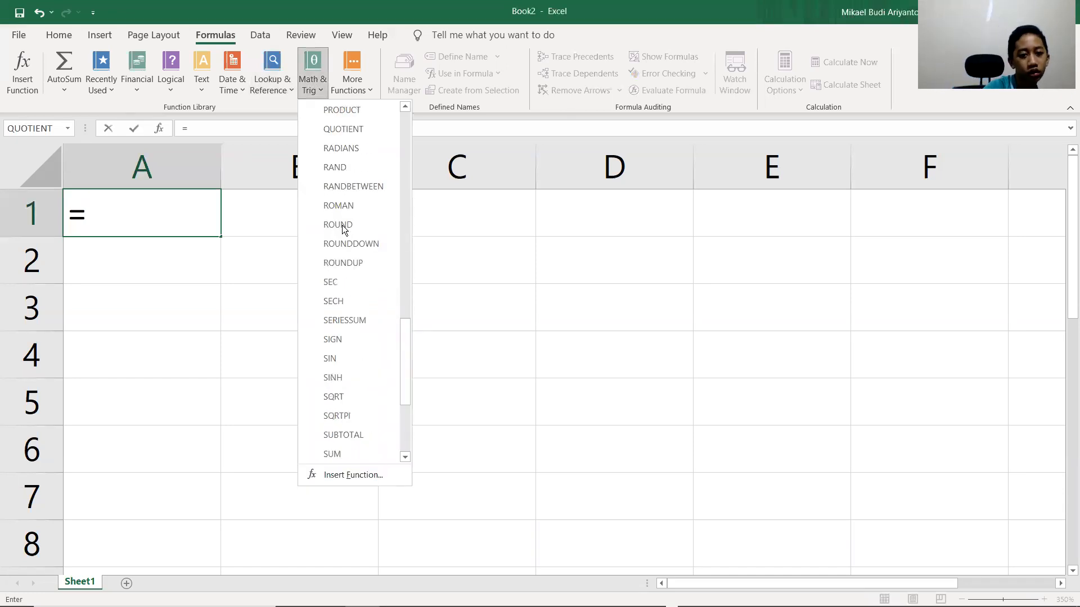
pyautogui.click(354, 110)
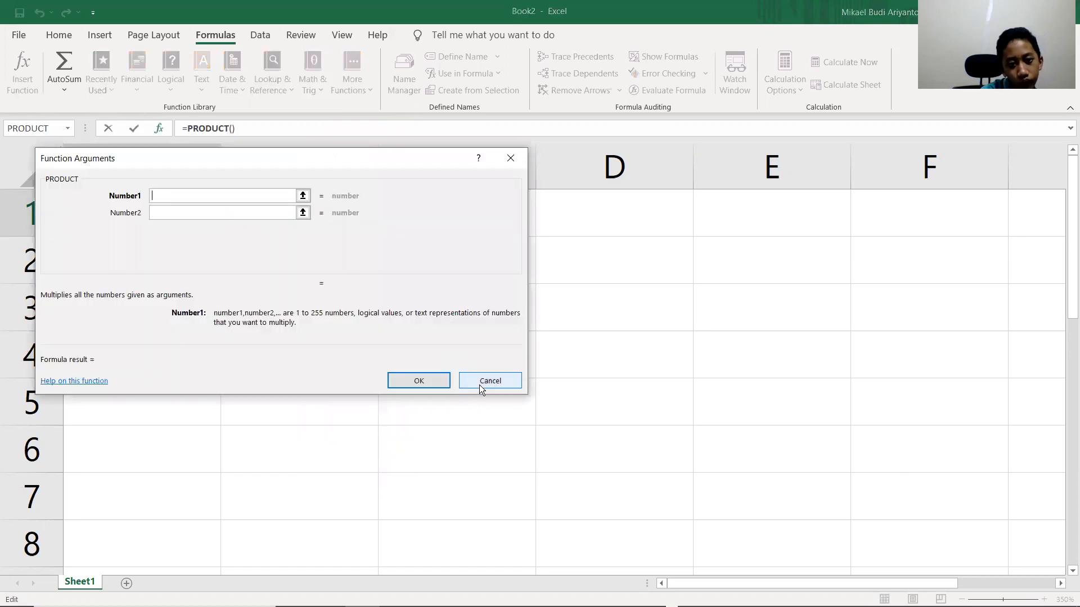
pyautogui.click(466, 378)
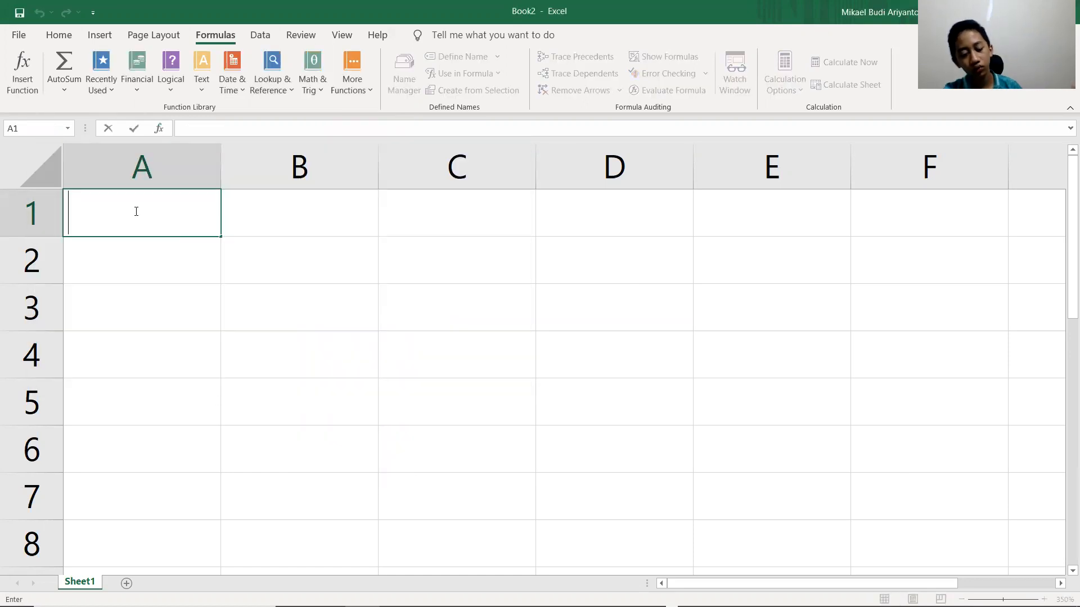
# Enter a PRODUCT formula in cell A1 that multiplies the block of cells below it, starting at A2
pyautogui.write('=')
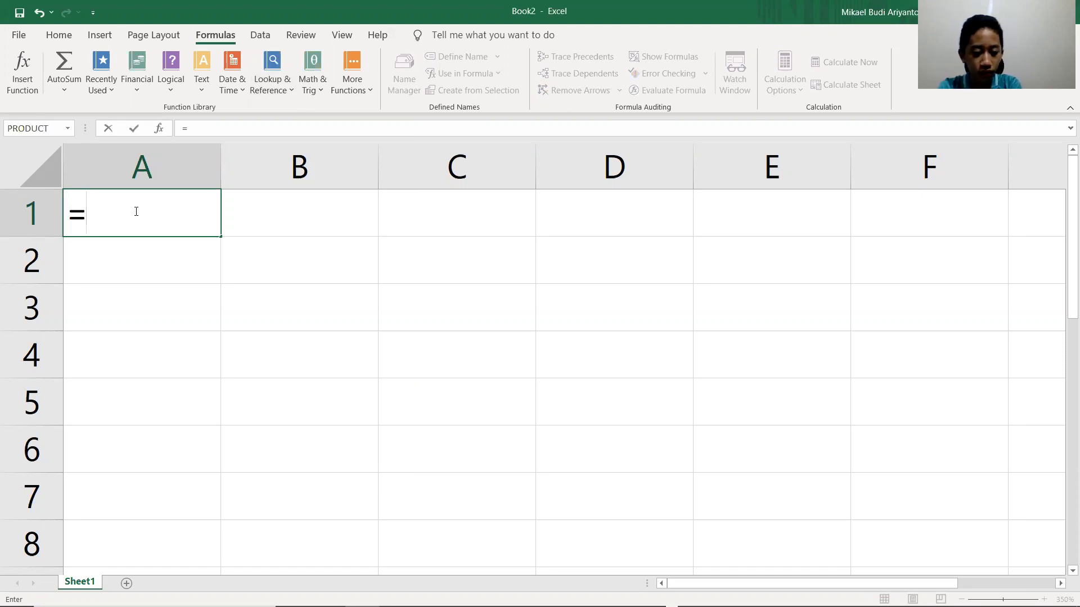
pyautogui.write('PRODUCT')
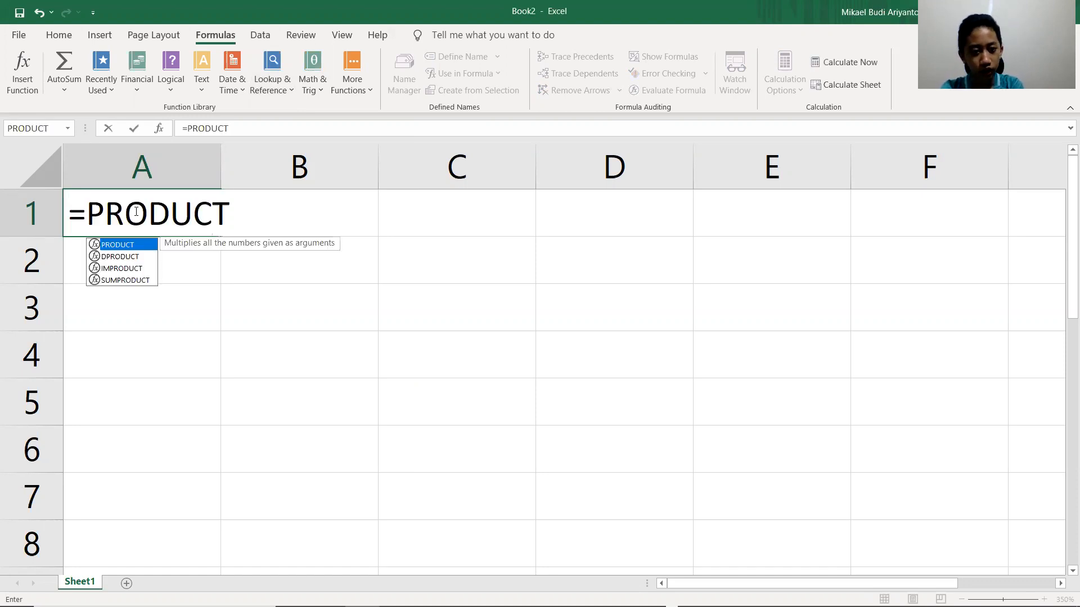
pyautogui.write('()')
pyautogui.press('Return')
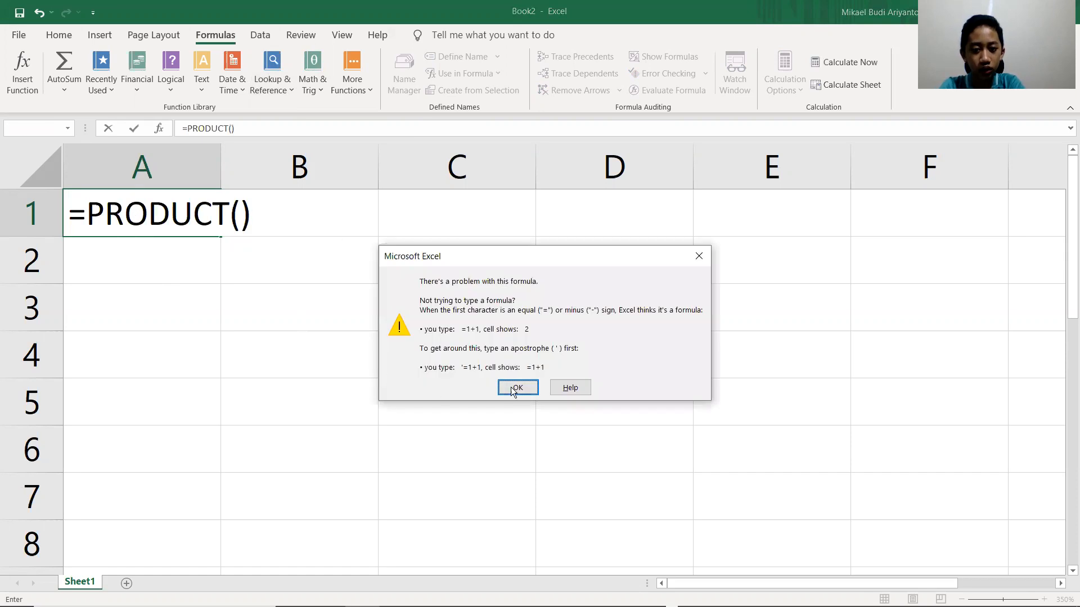
pyautogui.click(521, 385)
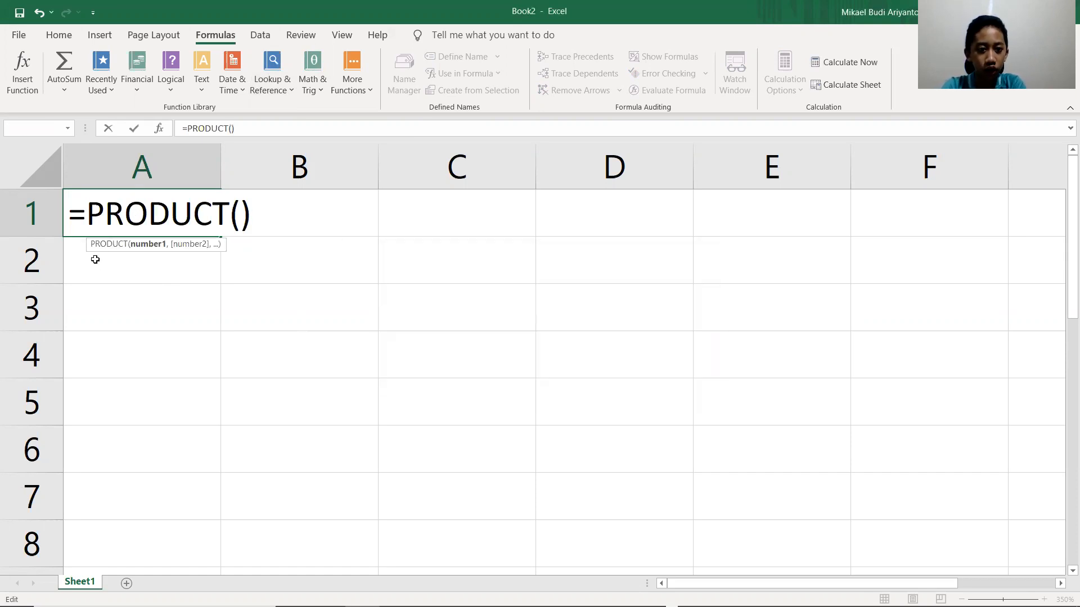
pyautogui.click(169, 272)
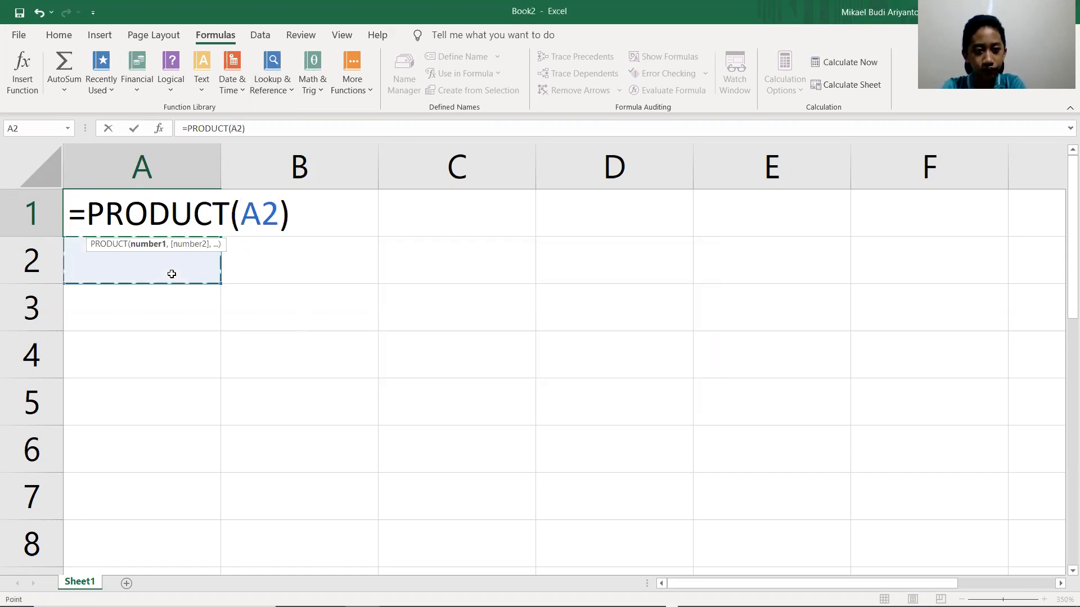
pyautogui.click(1051, 544)
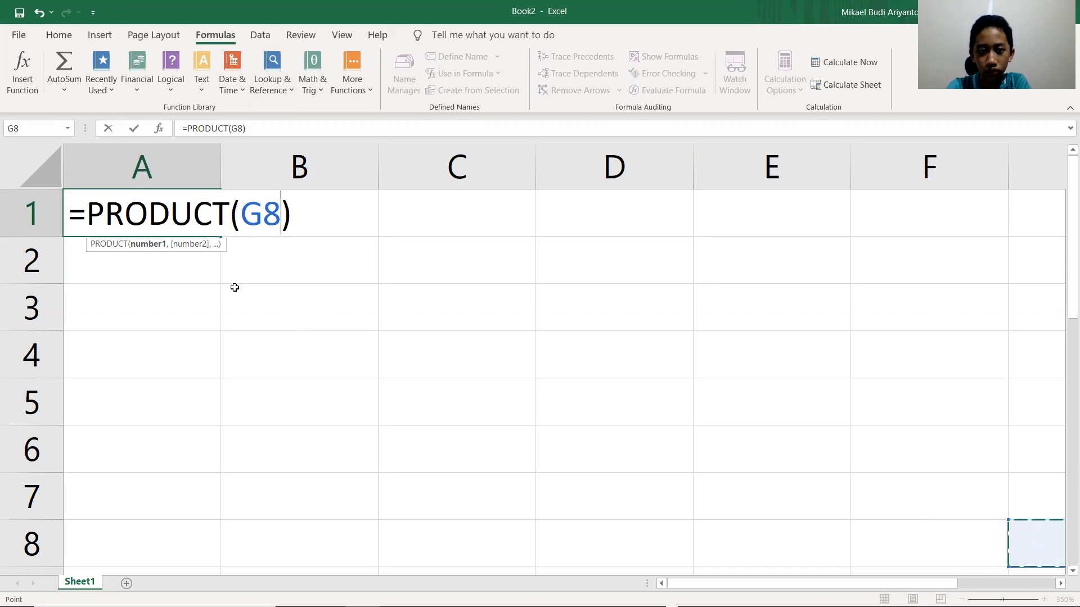
pyautogui.keyDown('shift'); pyautogui.click(147, 271); pyautogui.keyUp('shift')
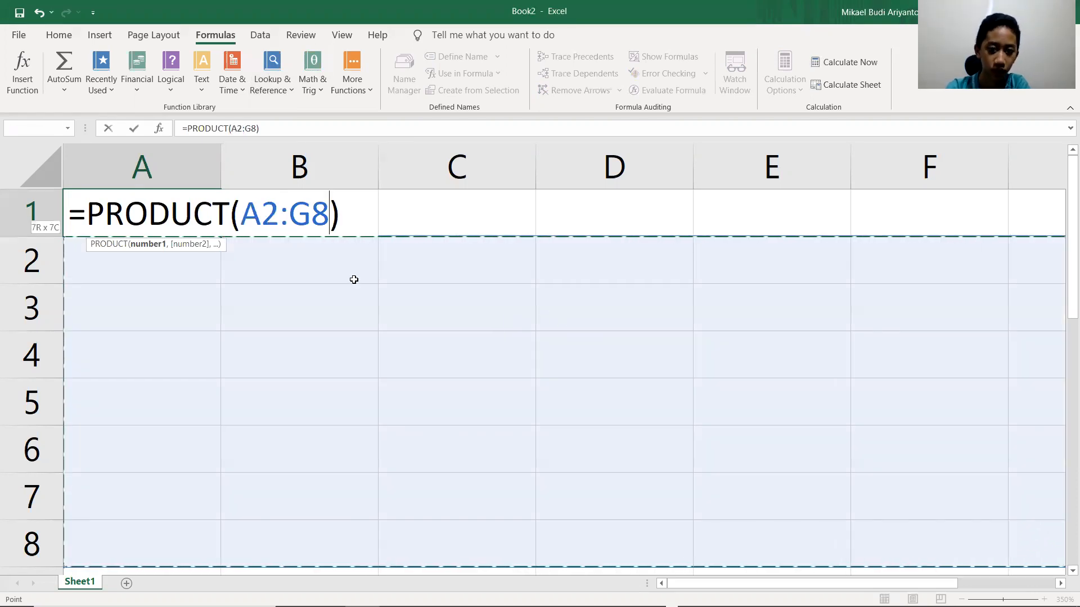
pyautogui.click(208, 277)
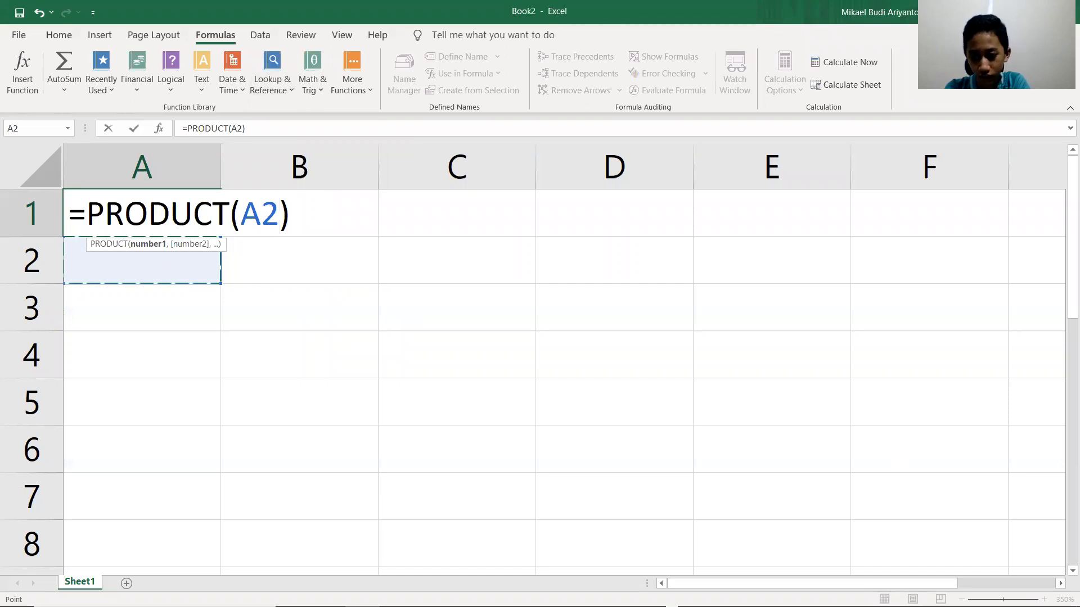
pyautogui.press('Return')
# Fill row 2 with the values 1 in A2, 2 in B2 and 1 in C2
pyautogui.write('1')
pyautogui.press('Tab')
pyautogui.press('Right')
pyautogui.press('Right')
pyautogui.press('Left')
pyautogui.write('1')
pyautogui.press('Left')
pyautogui.write('2')
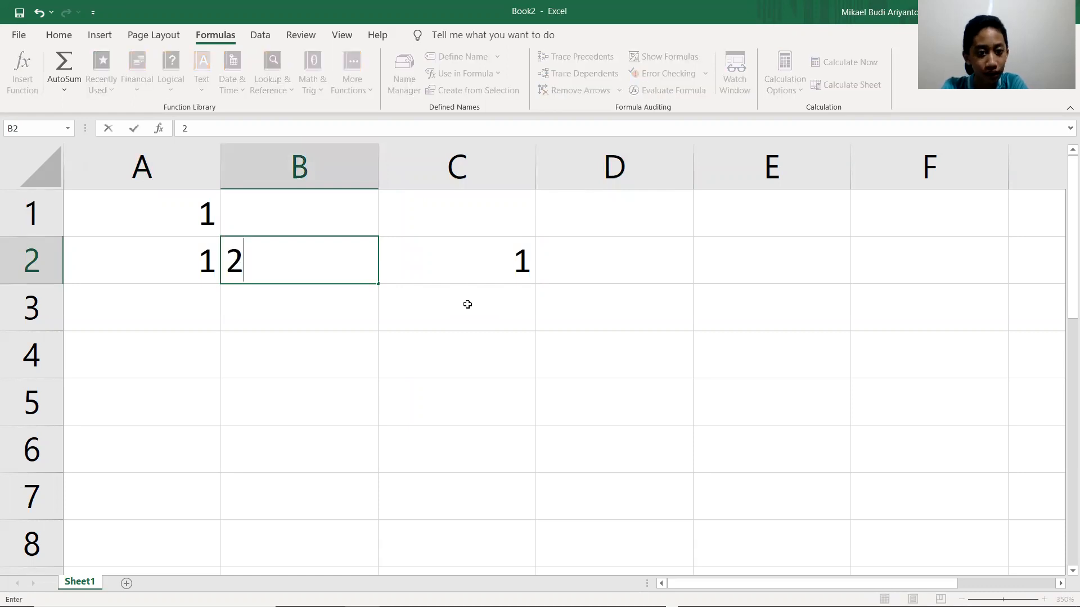
pyautogui.press('Return')
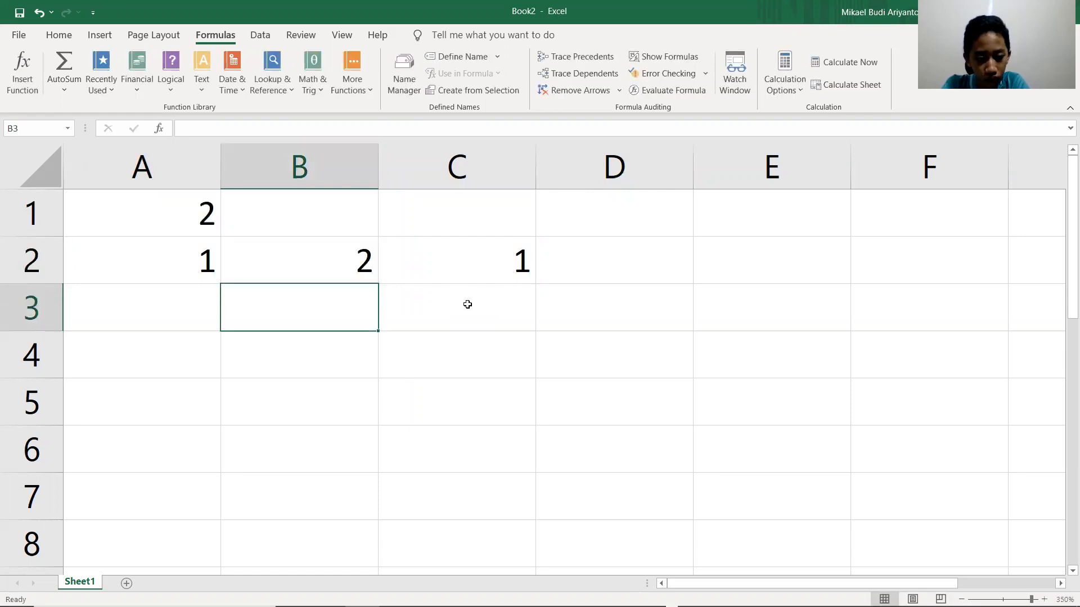
# Fill row 3 with the values 1 in B3, 40 in C3 and 20 in D3
pyautogui.write('1')
pyautogui.press('Left')
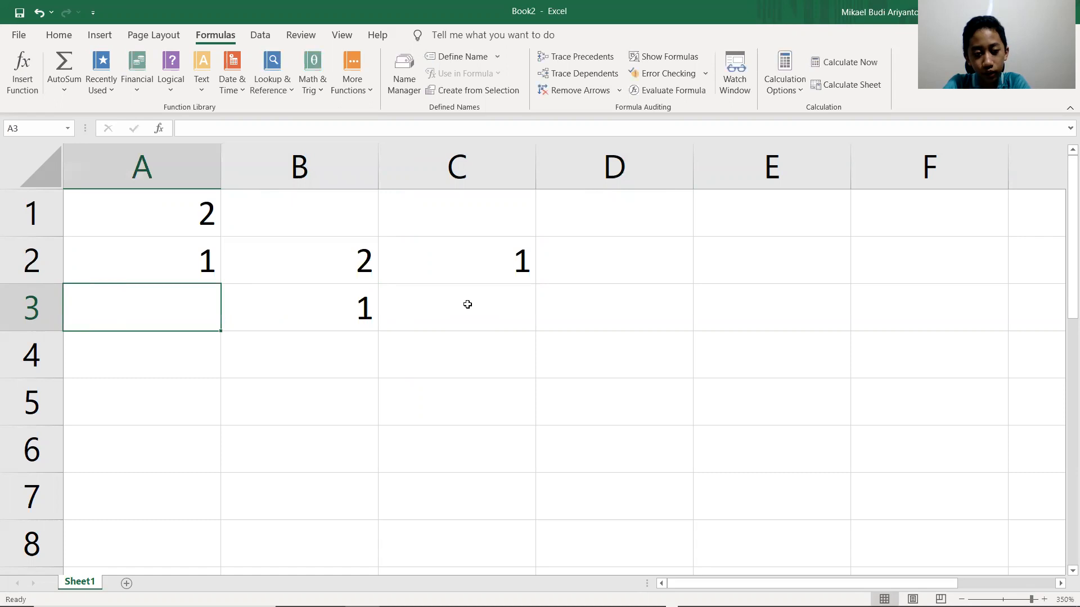
pyautogui.press('Right')
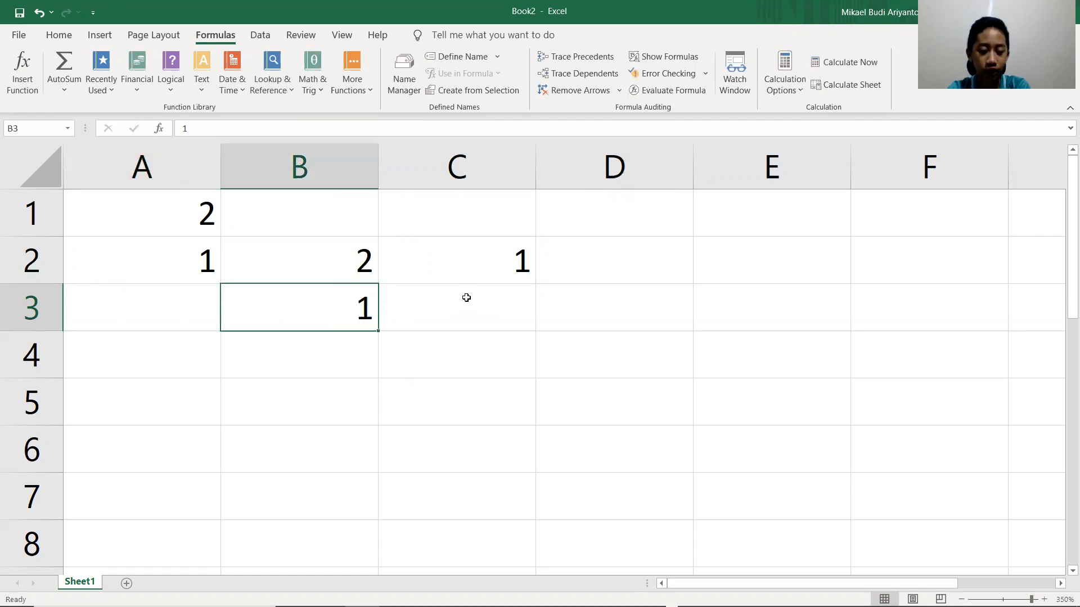
pyautogui.click(466, 297)
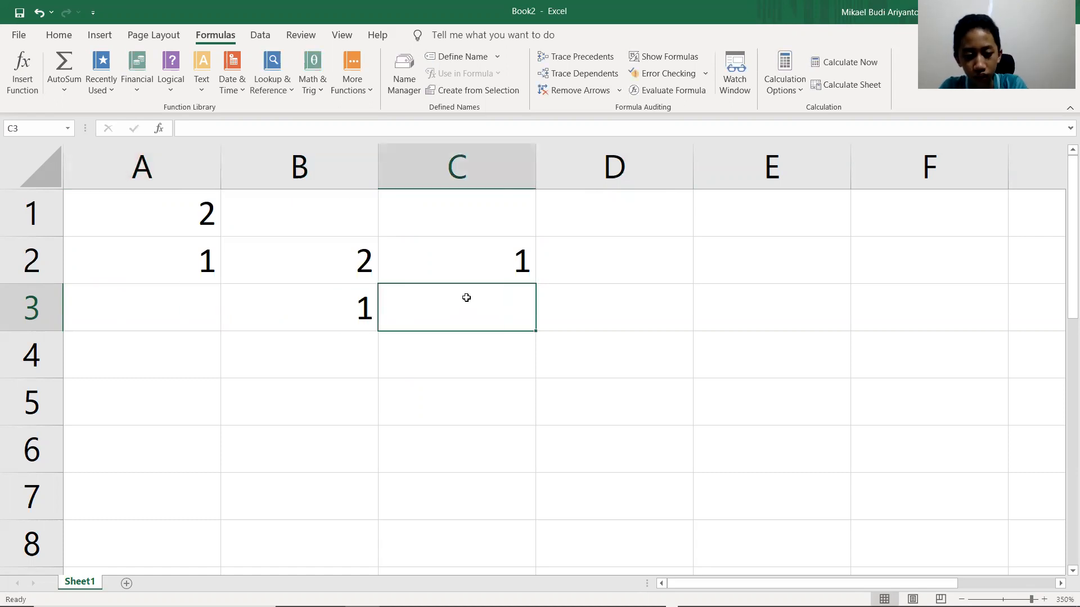
pyautogui.write('40')
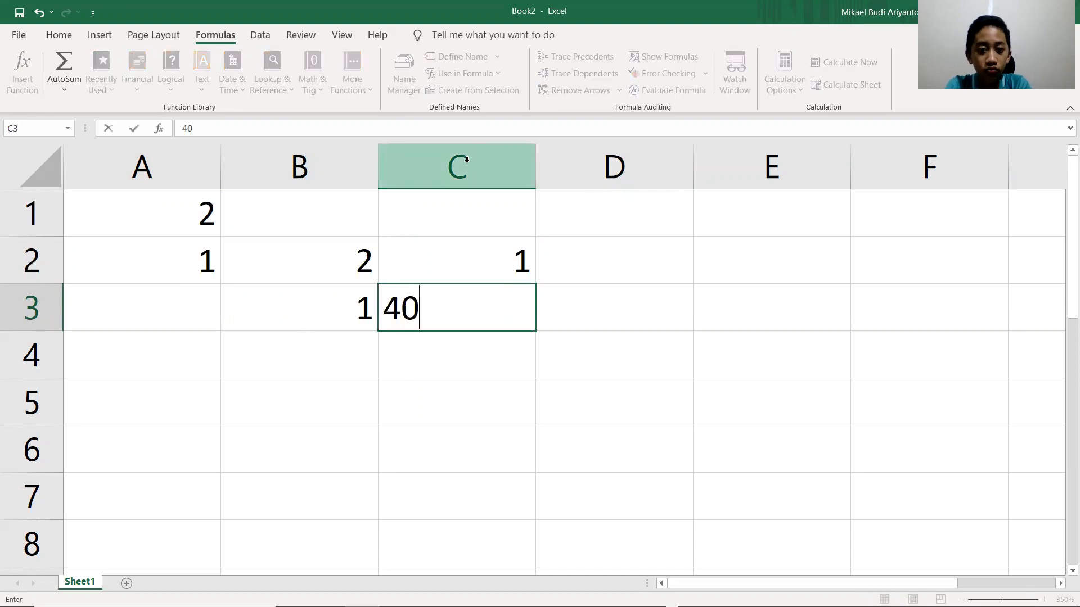
pyautogui.hotkey('ctrl', 'Return')
pyautogui.press('Tab')
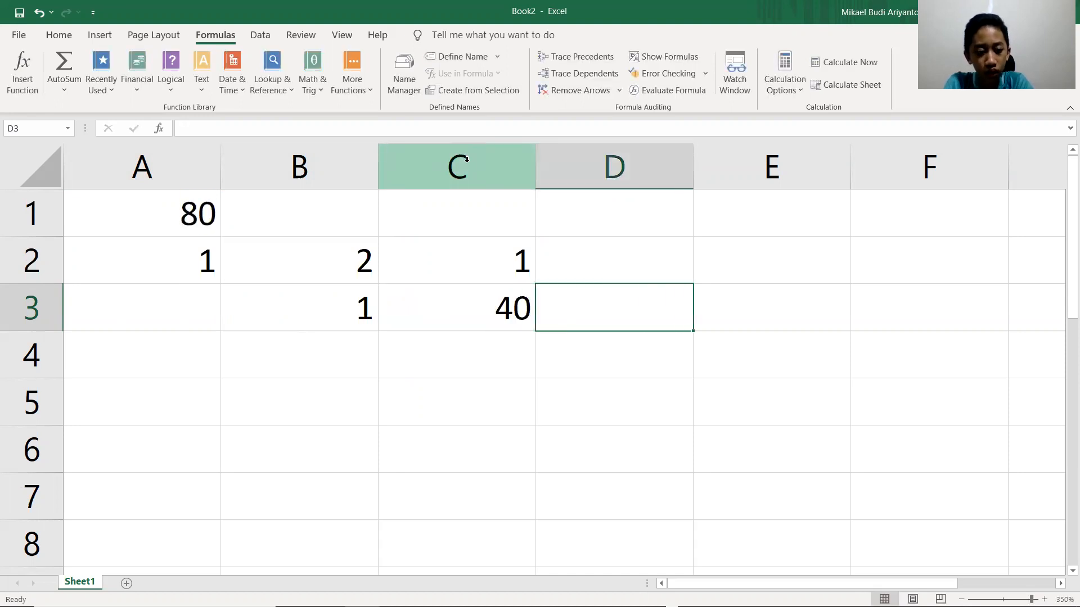
pyautogui.write('20')
pyautogui.press('Return')
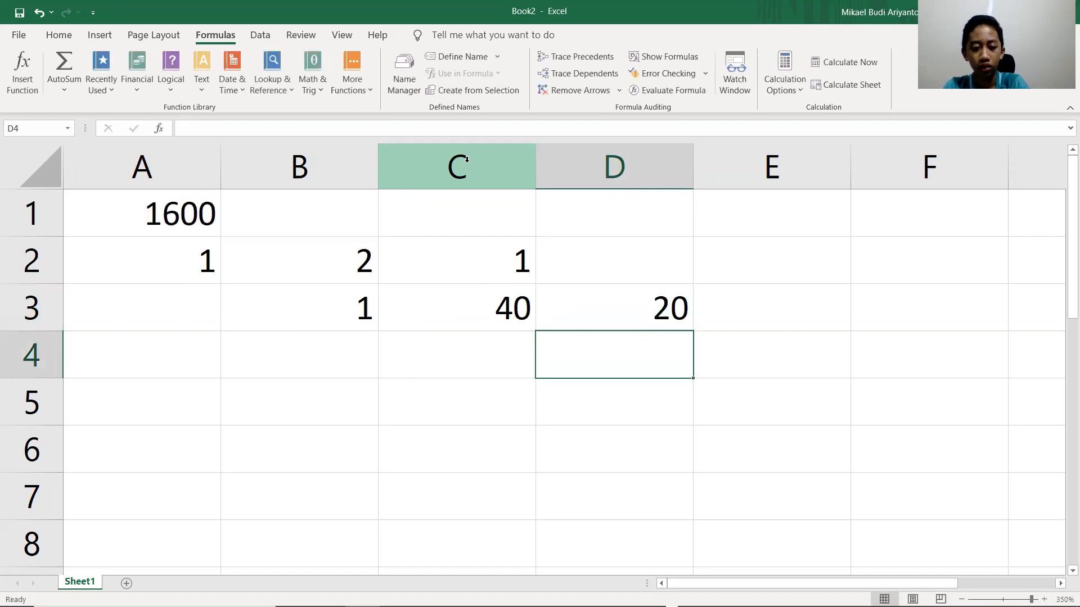
# Enter 10 in each of the cells D4 to D6 and C4 to C6
pyautogui.write('10')
pyautogui.press('Return')
pyautogui.write('10')
pyautogui.press('Return')
pyautogui.write('10')
pyautogui.hotkey('ctrl', 'Return')
pyautogui.press('Left')
pyautogui.write('10')
pyautogui.press('Up')
pyautogui.write('10')
pyautogui.press('Up')
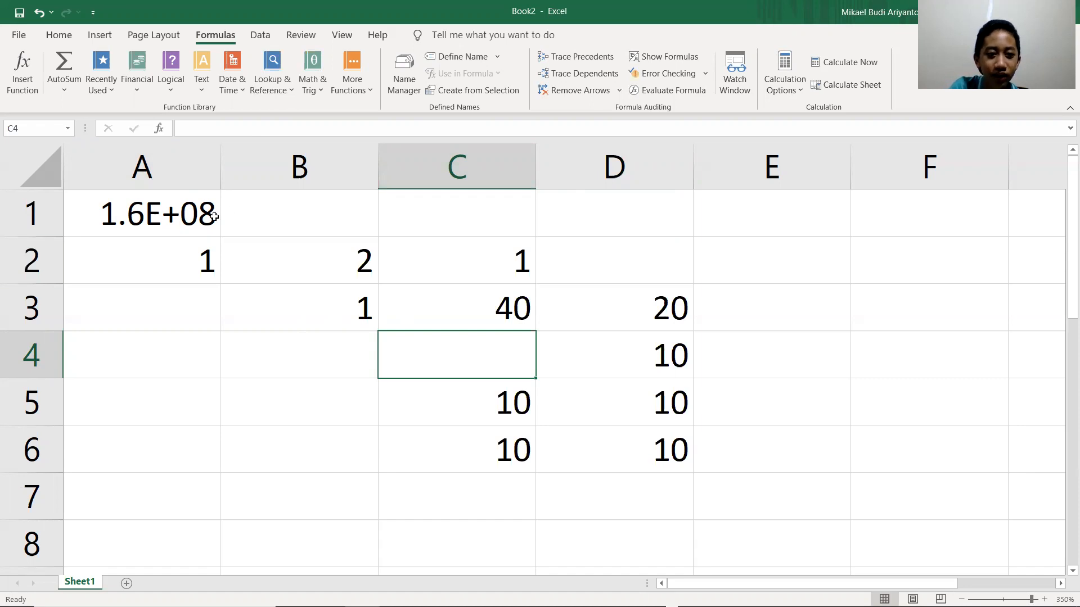
pyautogui.doubleClick(437, 343)
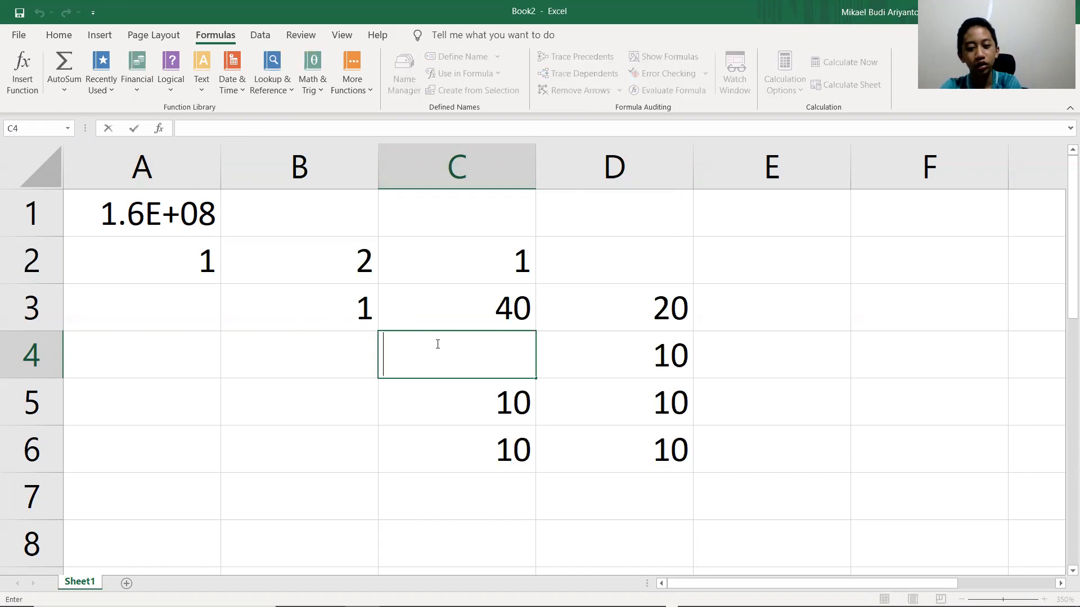
pyautogui.write('10')
pyautogui.press('Return')
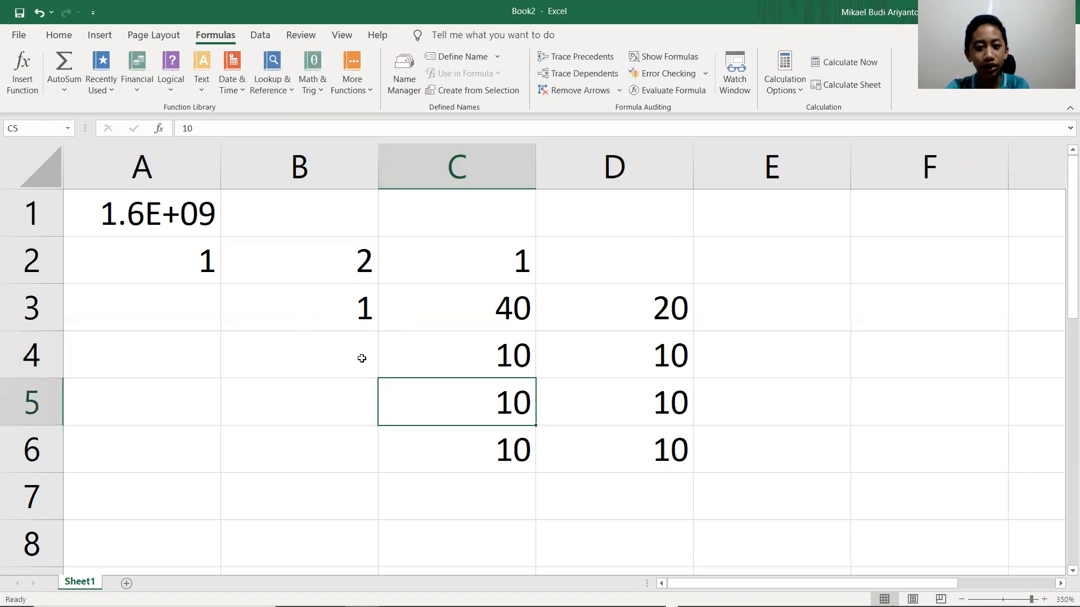
# Enter =QUOTIENT in cell B1 without any arguments
pyautogui.click(362, 355)
pyautogui.click(276, 214)
pyautogui.doubleClick(354, 210)
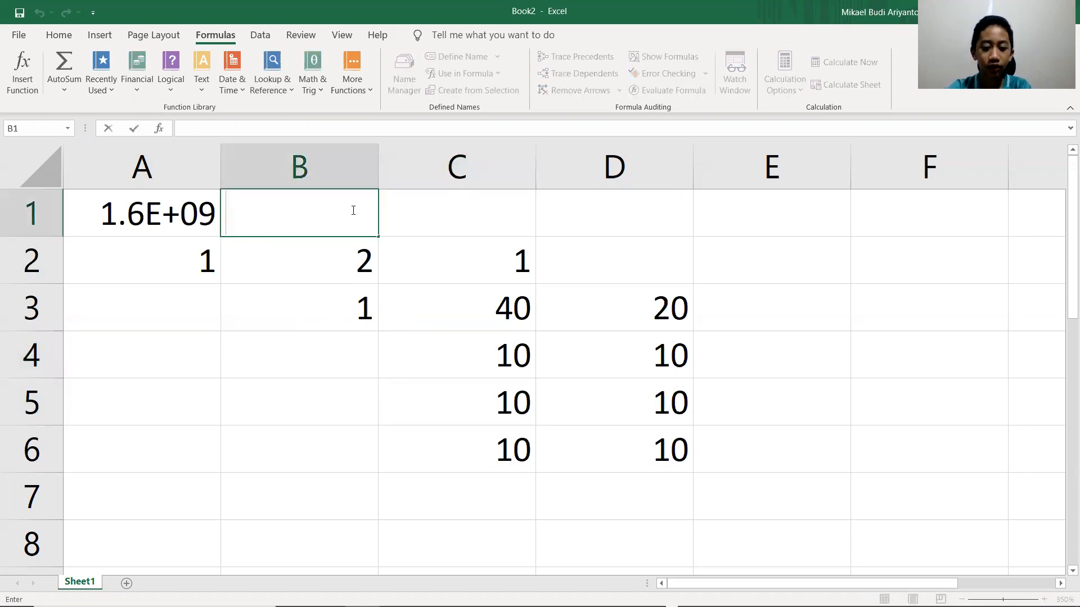
pyautogui.write('=')
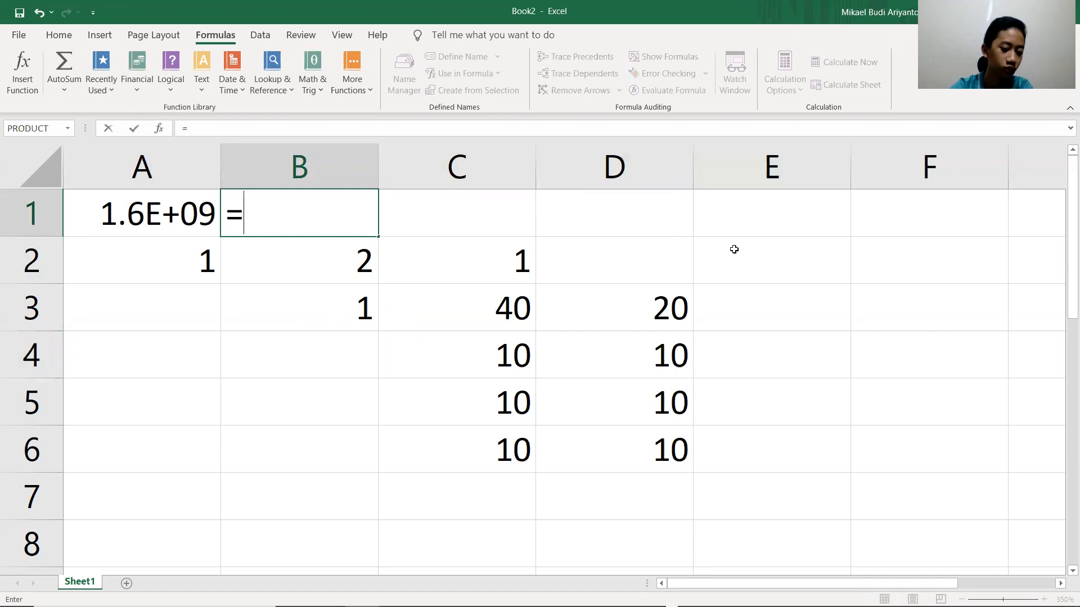
pyautogui.write('QU')
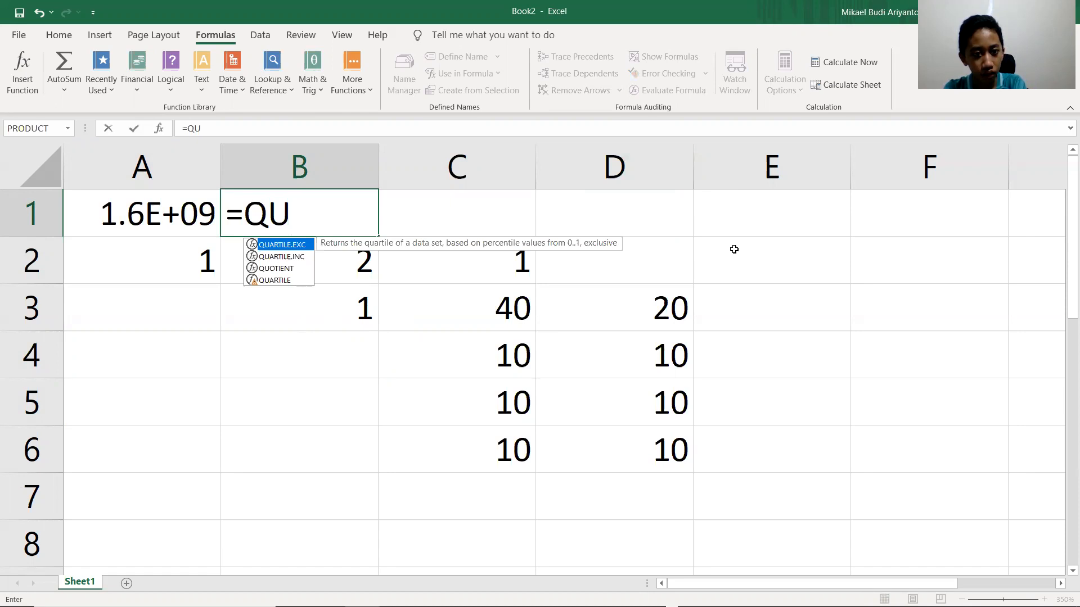
pyautogui.write('OTIENT')
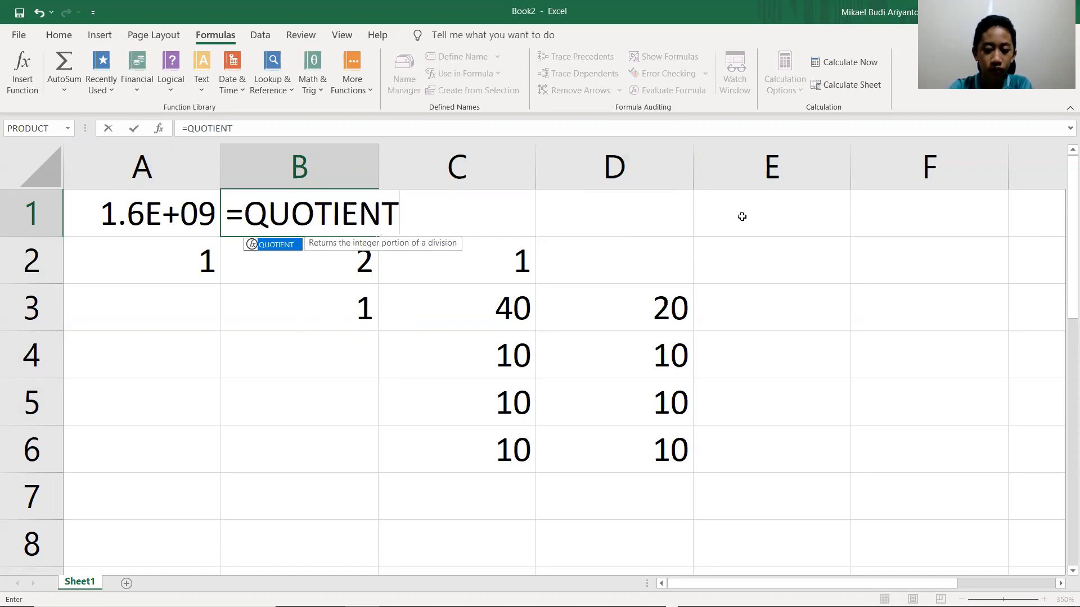
pyautogui.press('Return')
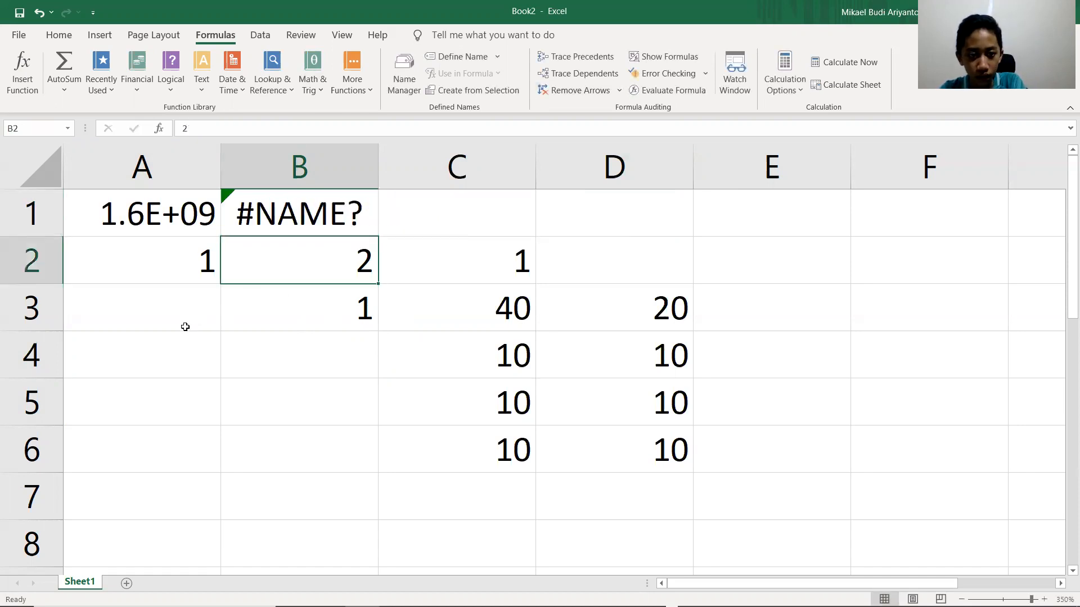
pyautogui.doubleClick(185, 328)
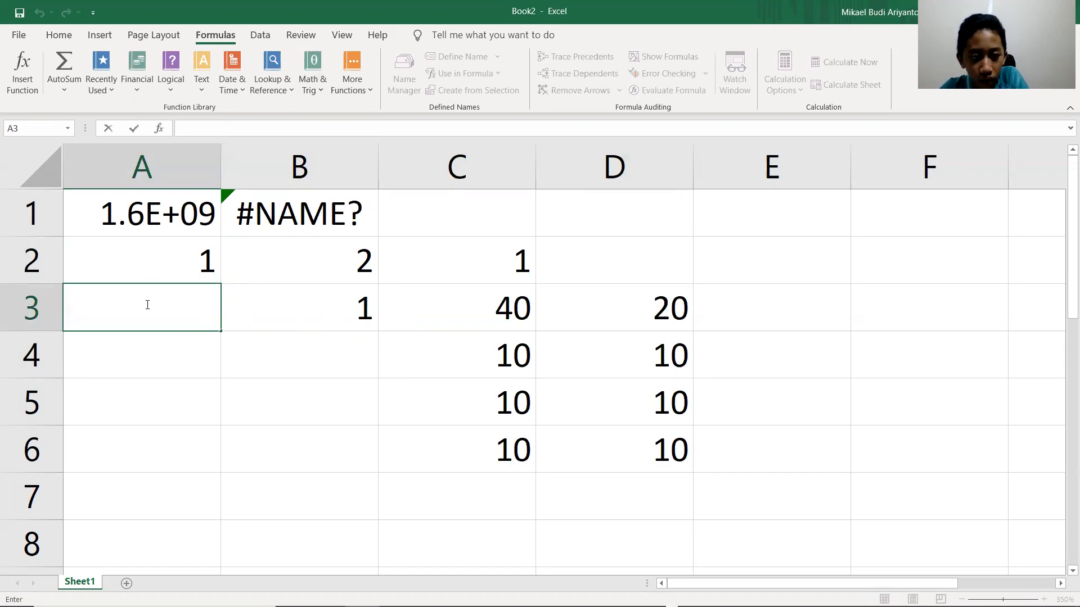
pyautogui.press('Up')
pyautogui.press('Up')
pyautogui.press('Right')
pyautogui.press('F2')
pyautogui.moveTo(134, 330); pyautogui.dragTo(359, 218)
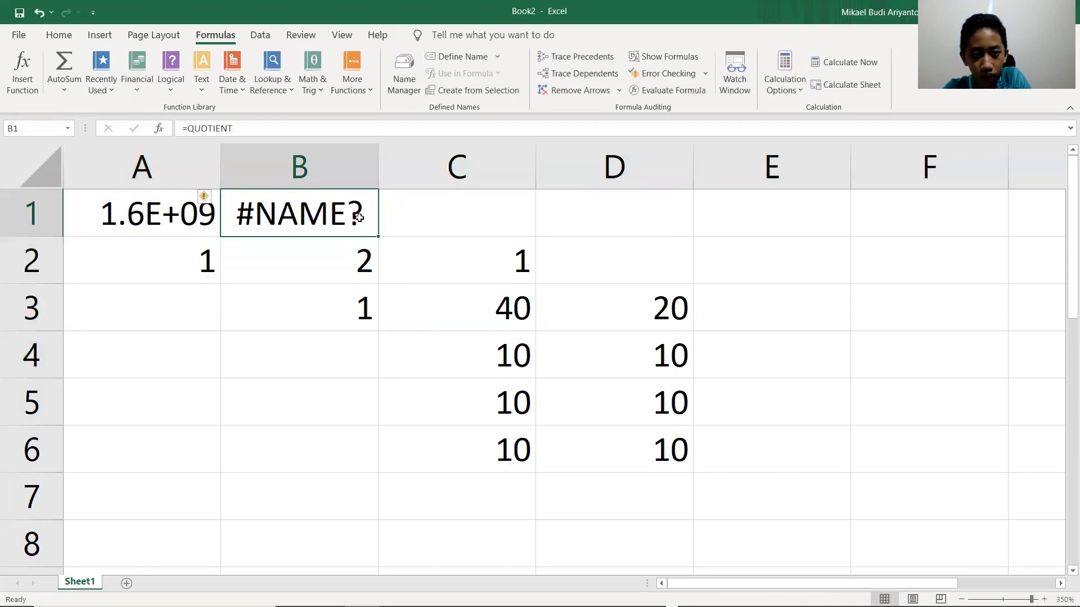
# Try to complete the QUOTIENT formula in B1 with the single range A3:B8 as its argument
pyautogui.doubleClick(359, 218)
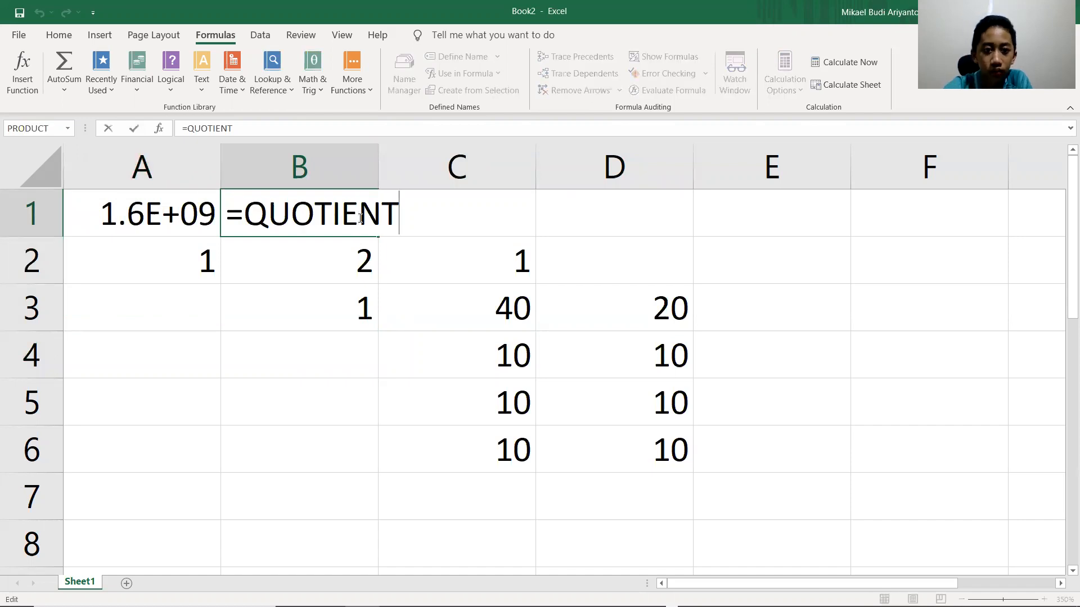
pyautogui.write('(')
pyautogui.click(138, 298)
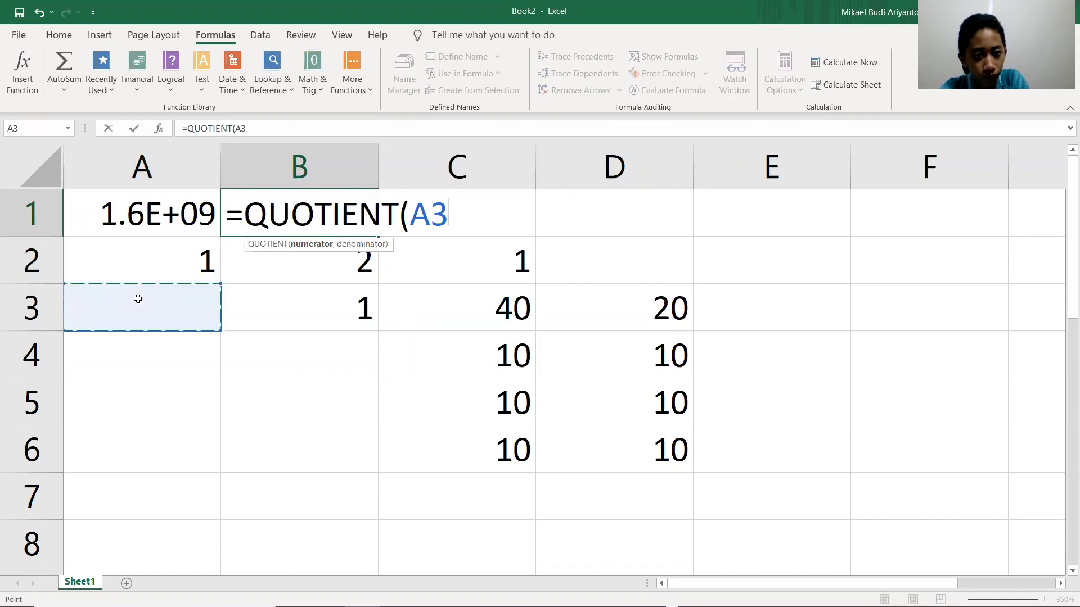
pyautogui.keyDown('shift'); pyautogui.click(133, 451); pyautogui.keyUp('shift')
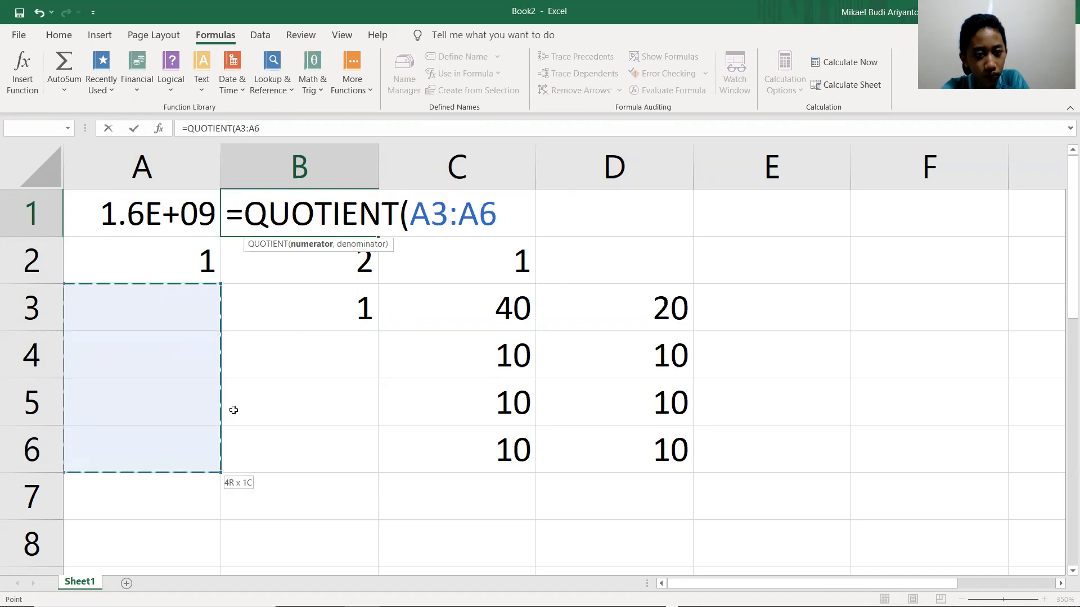
pyautogui.click(266, 373)
pyautogui.click(139, 312)
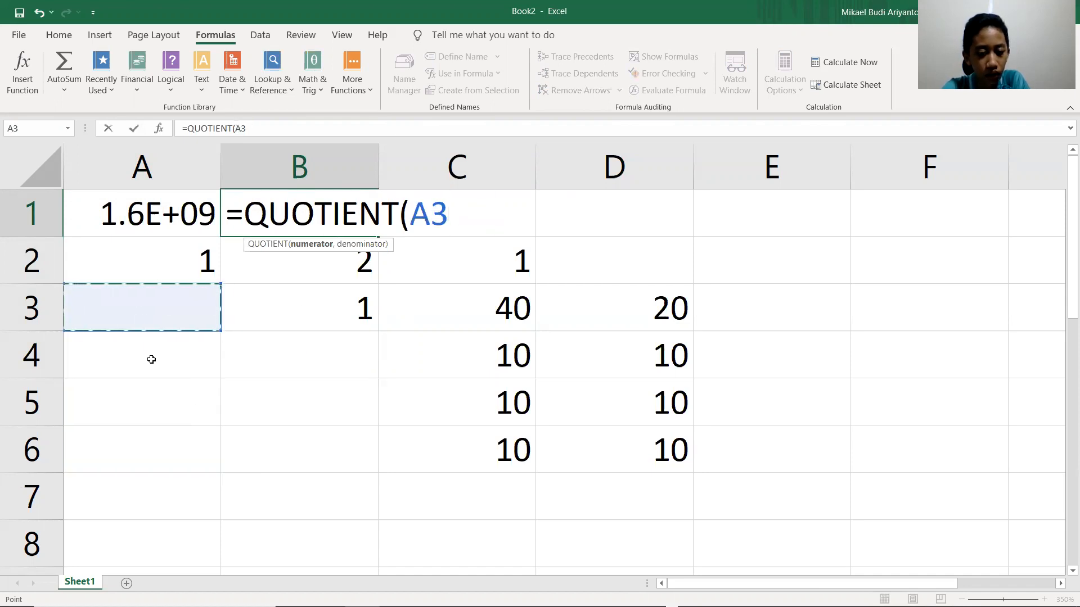
pyautogui.keyDown('shift'); pyautogui.click(265, 554); pyautogui.keyUp('shift')
pyautogui.press('Return')
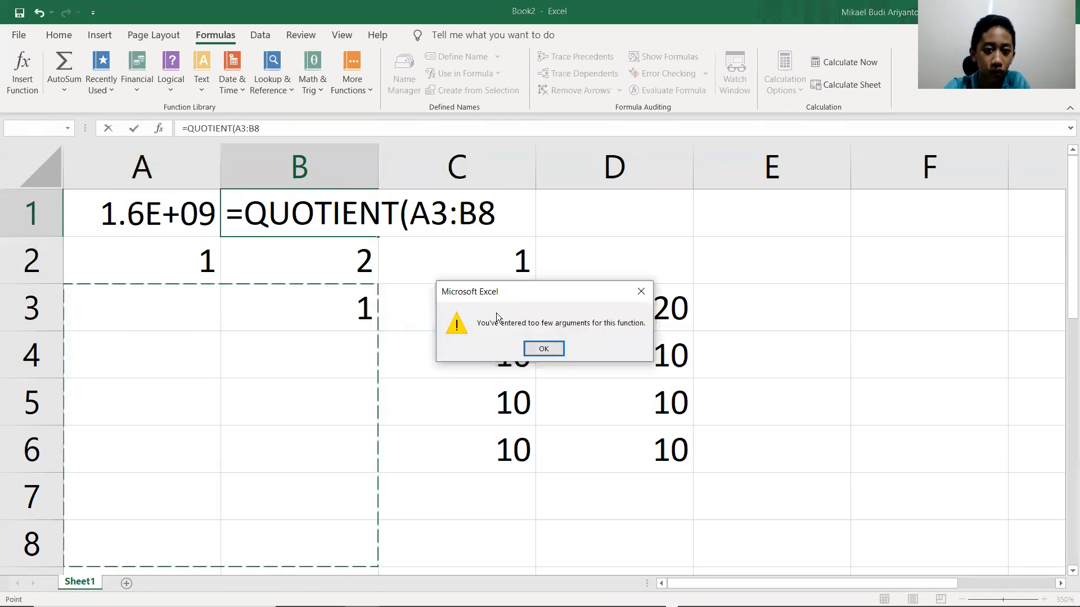
pyautogui.click(543, 349)
# Try to enter the B1 formula with its range start changed to A2, as =QUOTIENT(A2:B8
pyautogui.click(448, 217)
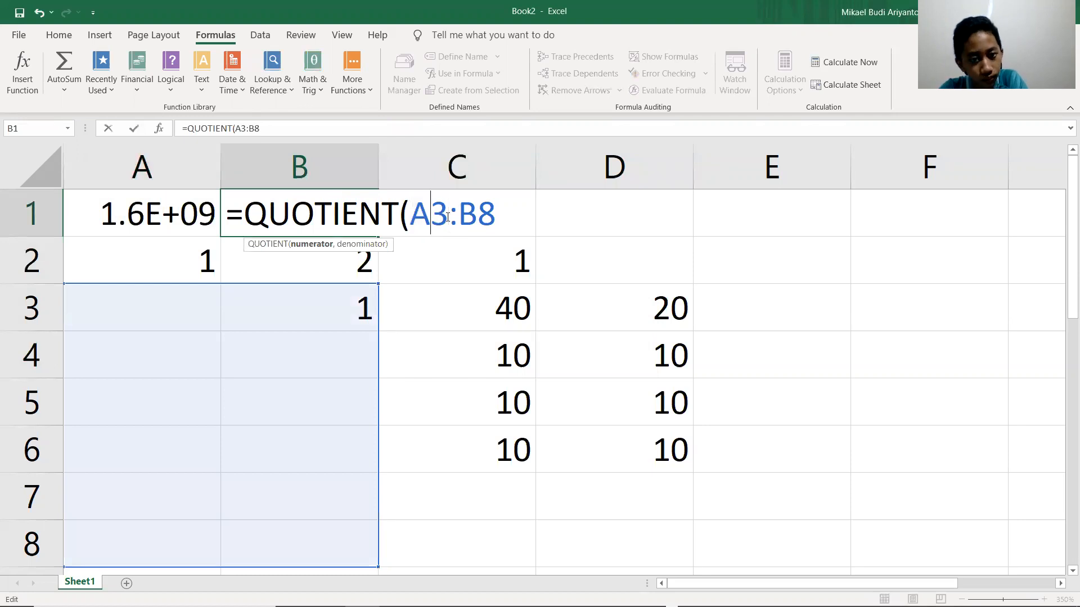
pyautogui.click(448, 218)
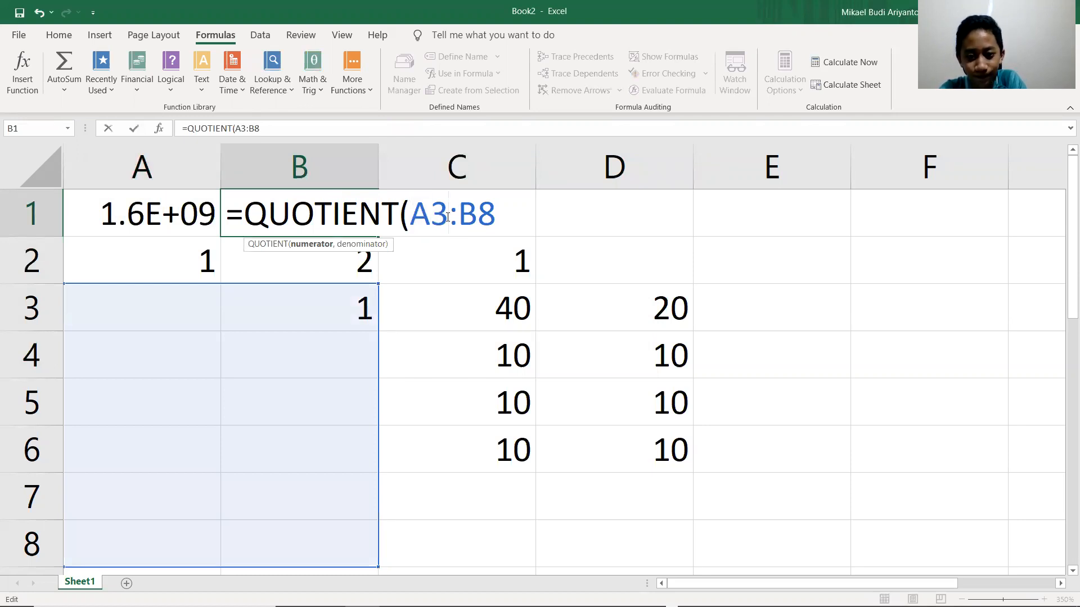
pyautogui.press('Left')
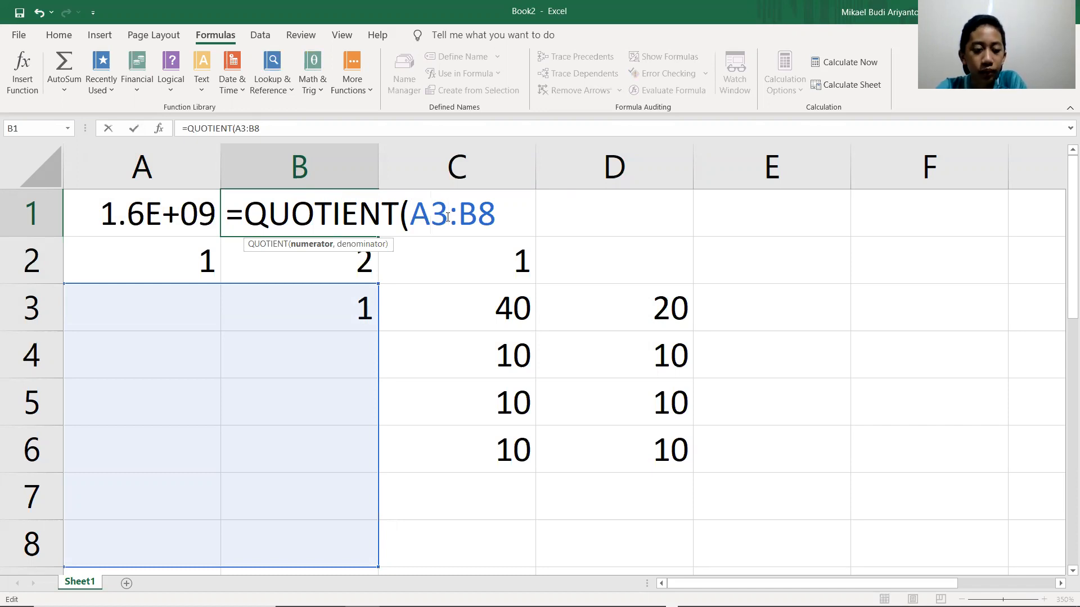
pyautogui.press('Right')
pyautogui.write('2')
pyautogui.press('BackSpace')
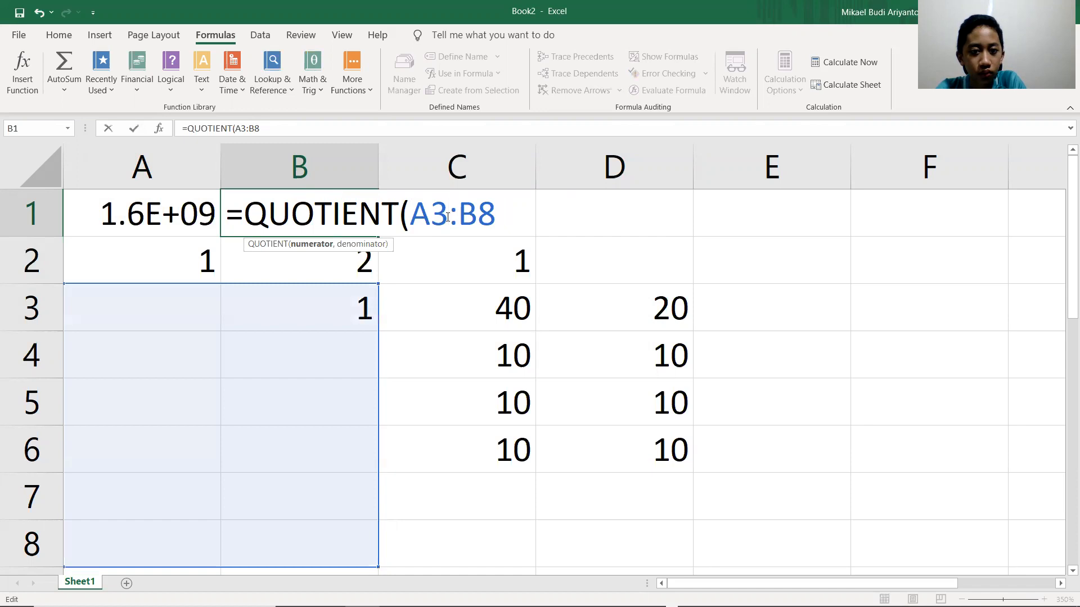
pyautogui.press('BackSpace')
pyautogui.write('2')
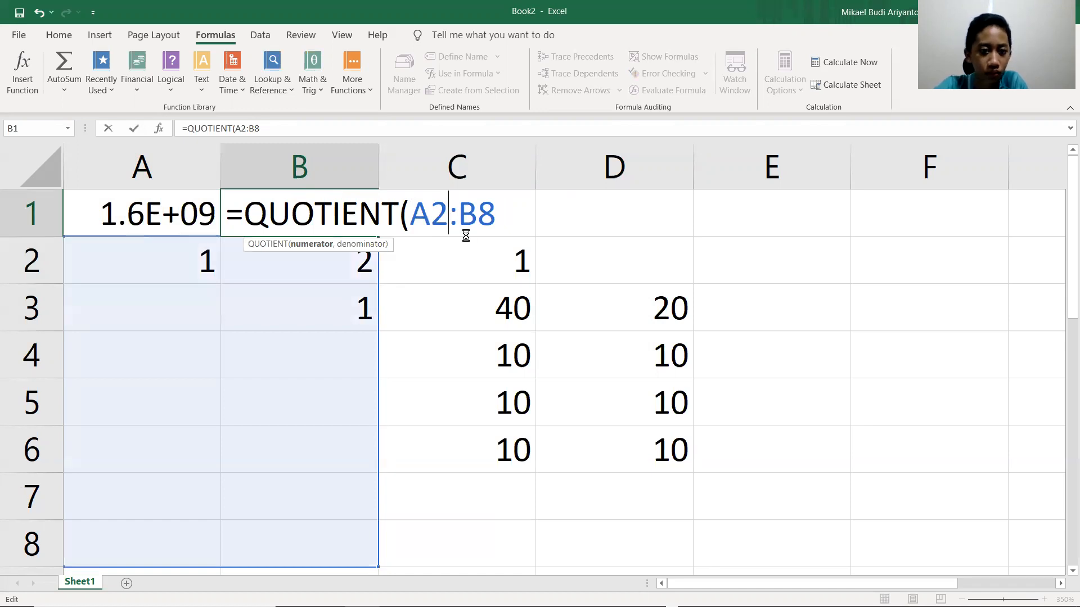
pyautogui.press('Return')
pyautogui.click(550, 345)
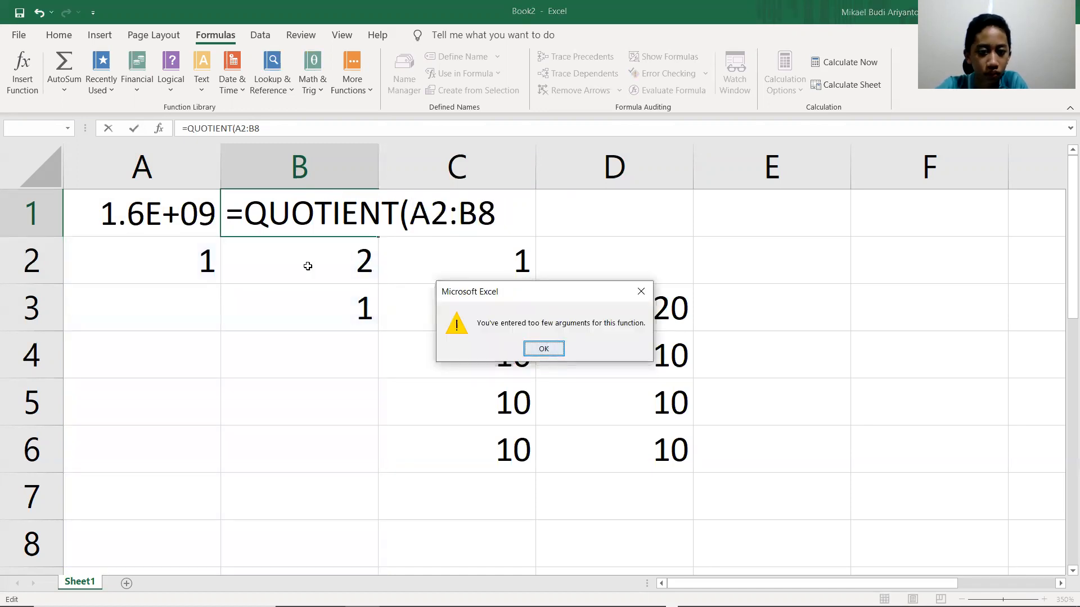
# Replace the first reference in the B1 formula with D3 and try to enter it as =QUOTIENT(D3:B8
pyautogui.click(309, 265)
pyautogui.click(357, 295)
pyautogui.click(371, 269)
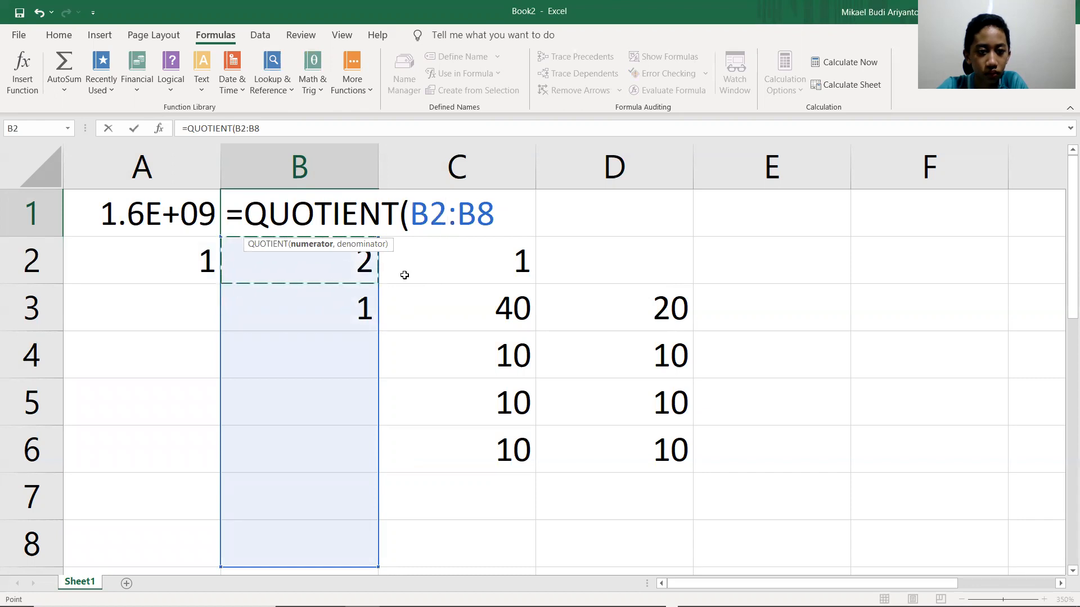
pyautogui.click(543, 316)
pyautogui.press('Return')
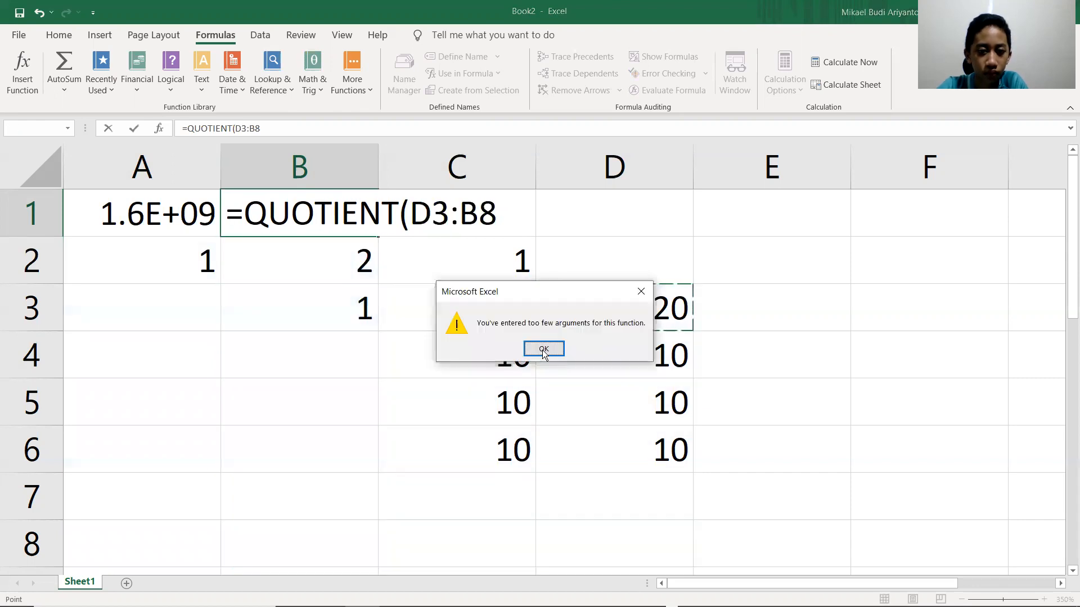
pyautogui.click(544, 351)
# Separate the arguments with a comma and replace B8 with C6, entering =QUOTIENT(D3,C6) in B1
pyautogui.click(432, 200)
pyautogui.press('Right')
pyautogui.press('BackSpace')
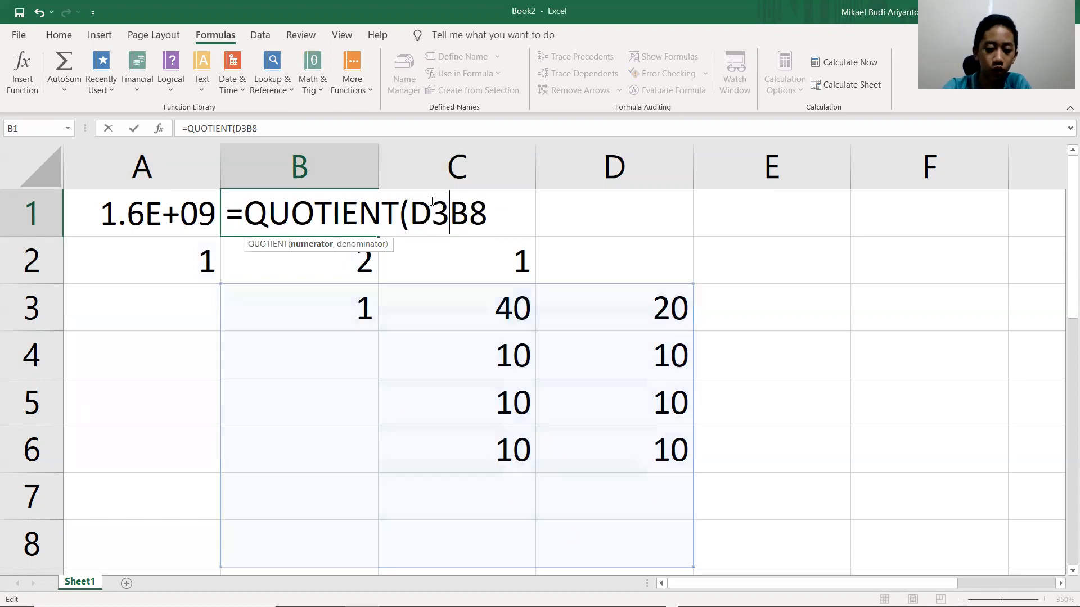
pyautogui.write(',')
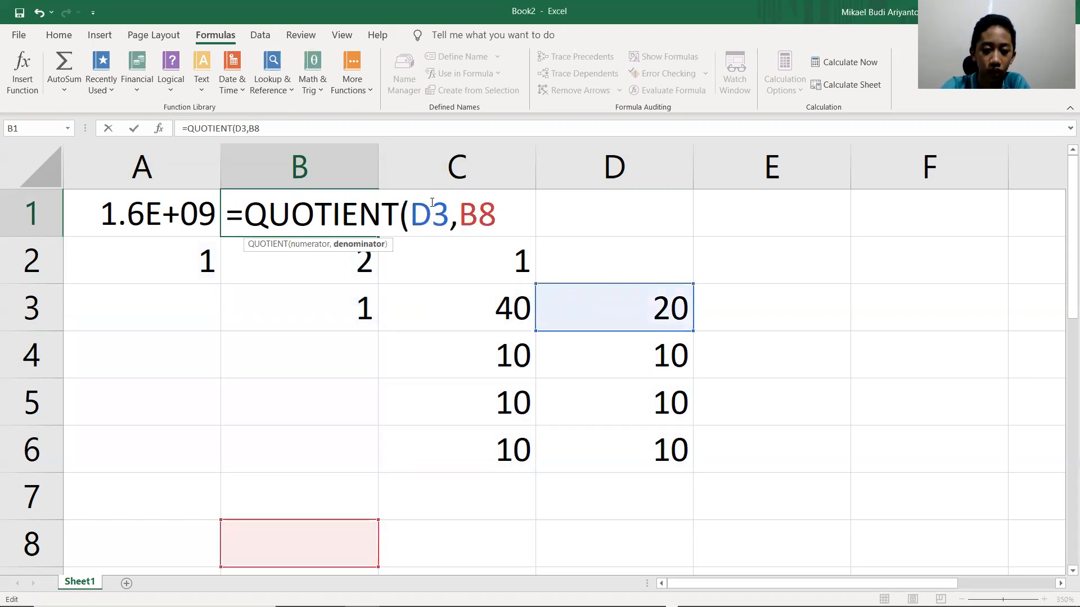
pyautogui.press('Left')
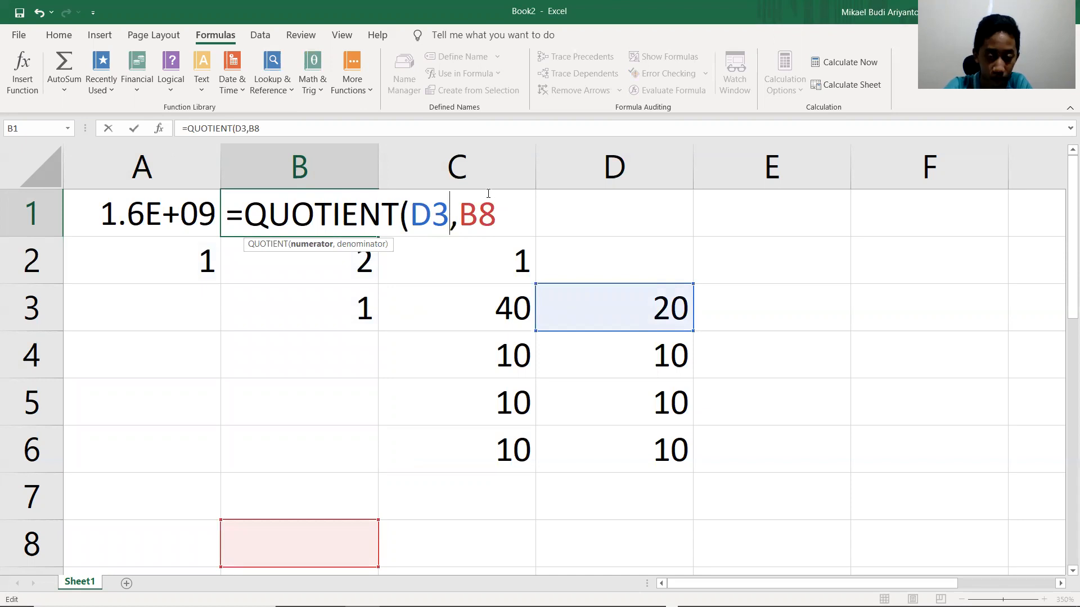
pyautogui.press('Right')
pyautogui.press('Right')
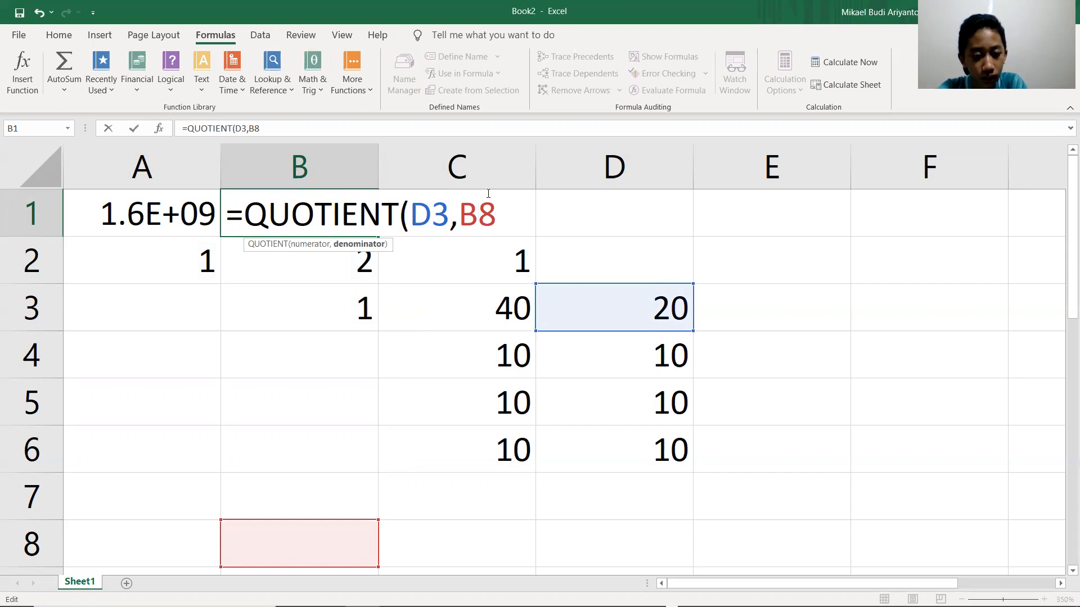
pyautogui.press('BackSpace')
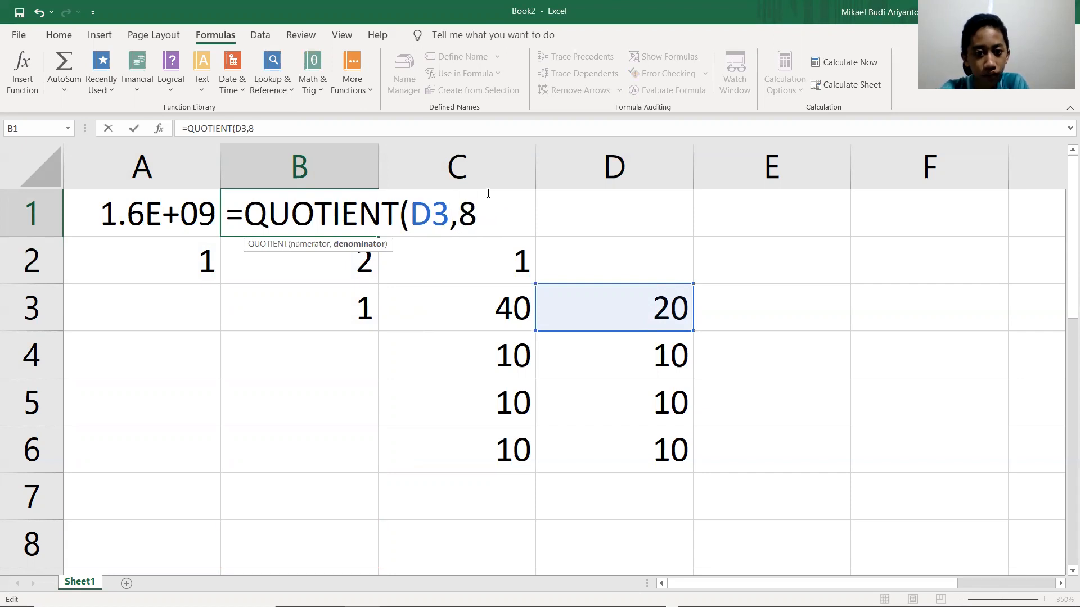
pyautogui.press('Return')
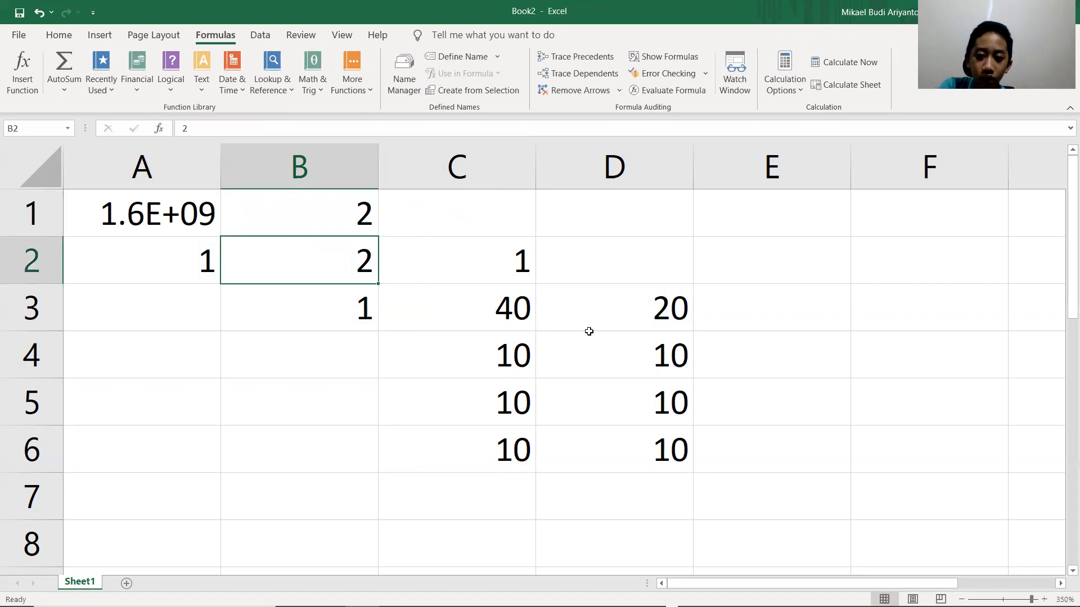
# Change the numerator of the B1 formula to A1, making it =QUOTIENT(A1,C6)
pyautogui.click(519, 454)
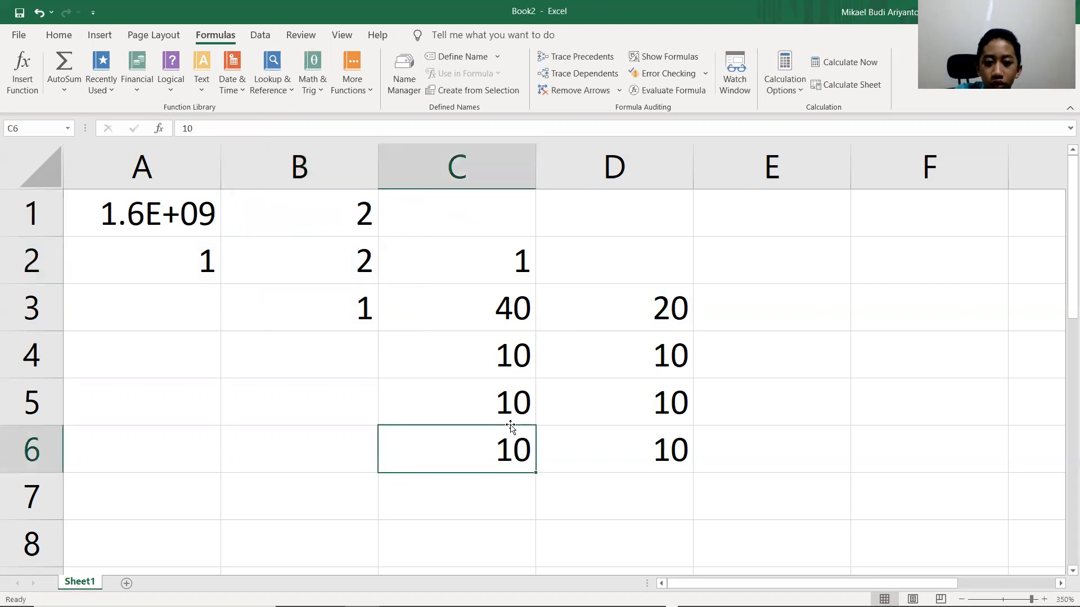
pyautogui.doubleClick(511, 450)
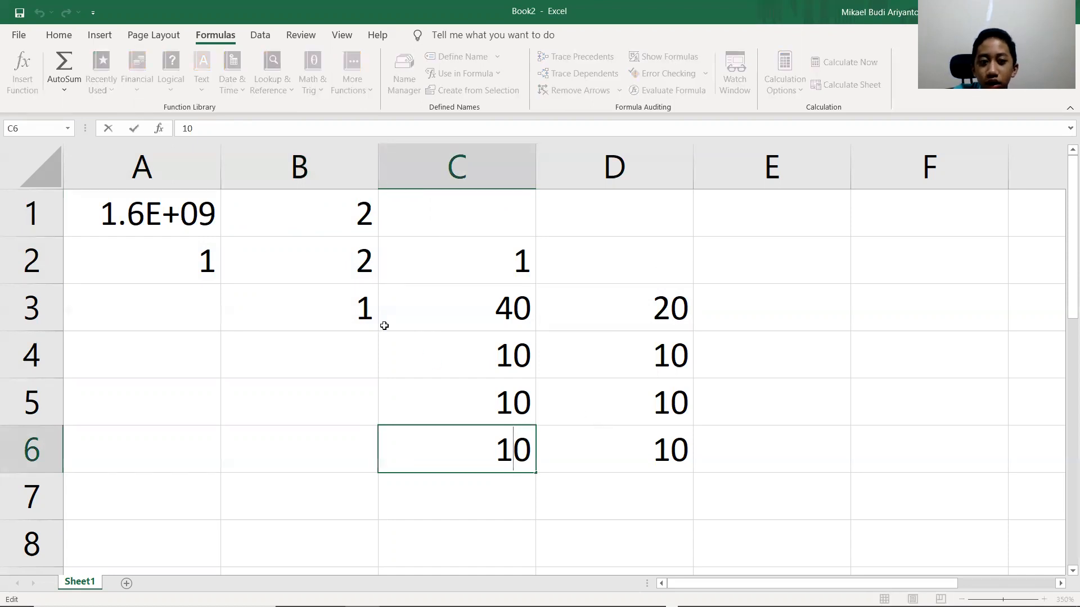
pyautogui.click(350, 208)
pyautogui.doubleClick(350, 208)
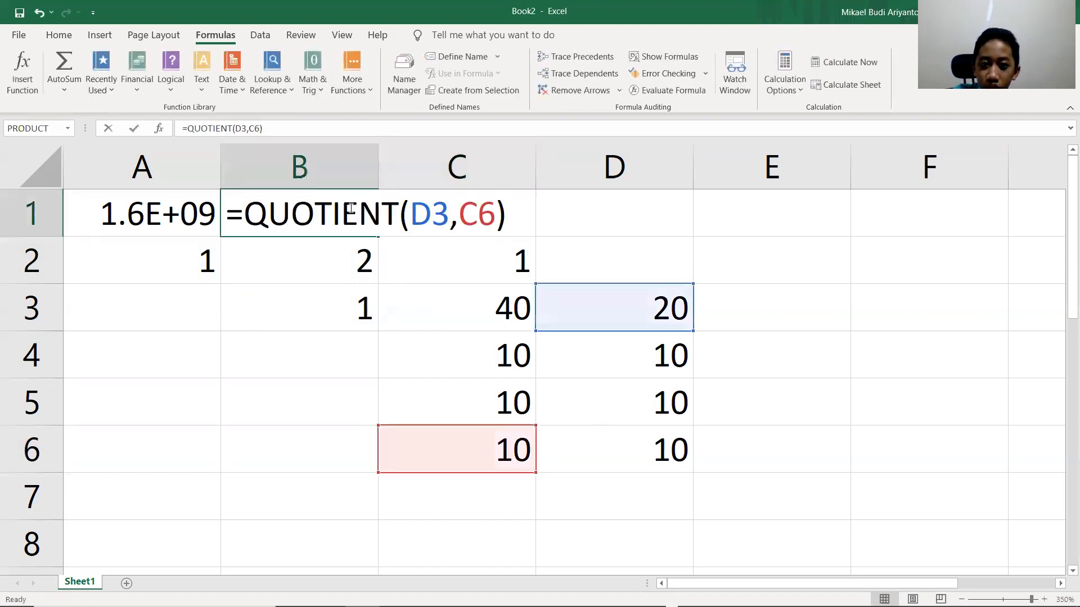
pyautogui.click(449, 211)
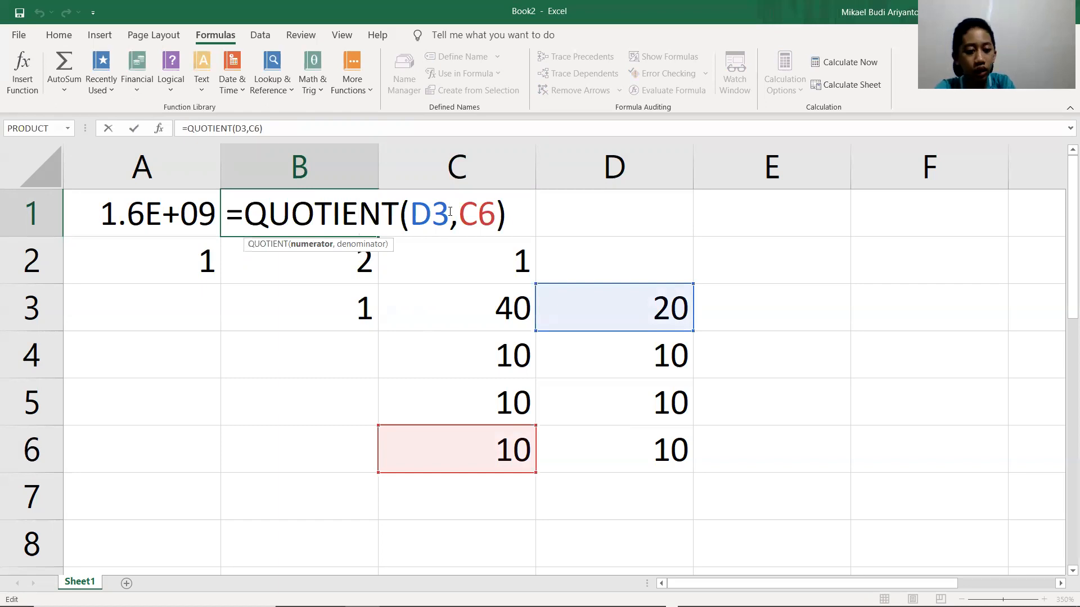
pyautogui.press('BackSpace')
pyautogui.press('BackSpace')
pyautogui.write('A1')
pyautogui.press('Right')
pyautogui.press('Right')
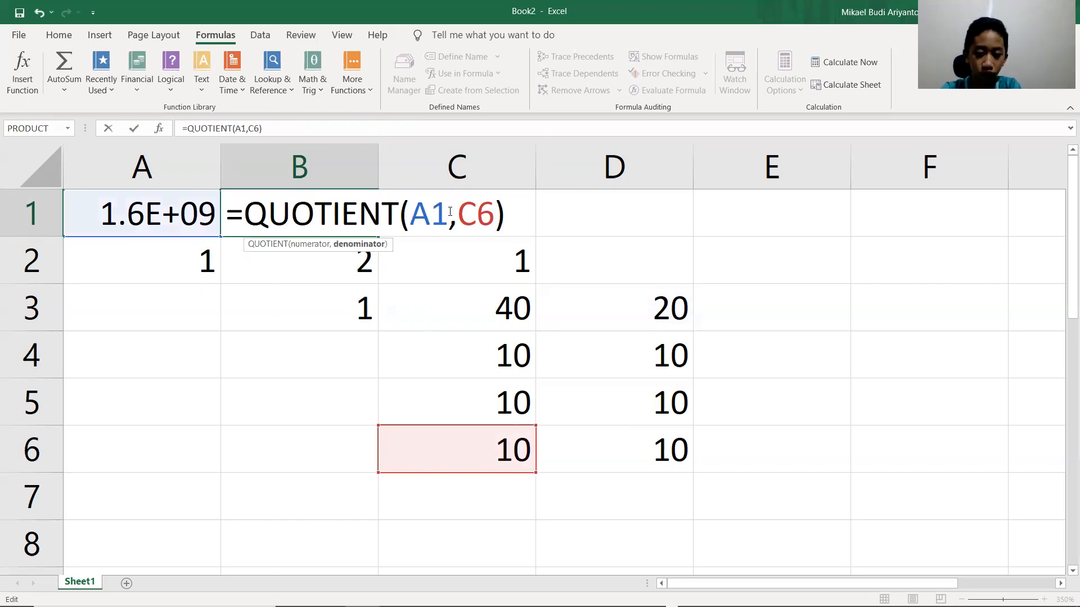
pyautogui.press('Return')
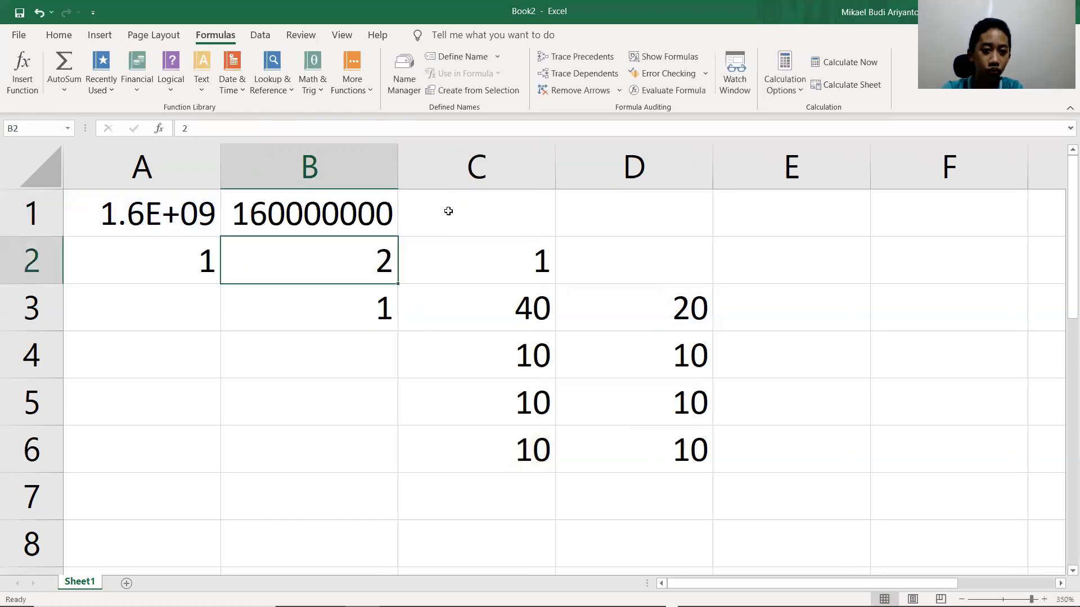
pyautogui.click(323, 226)
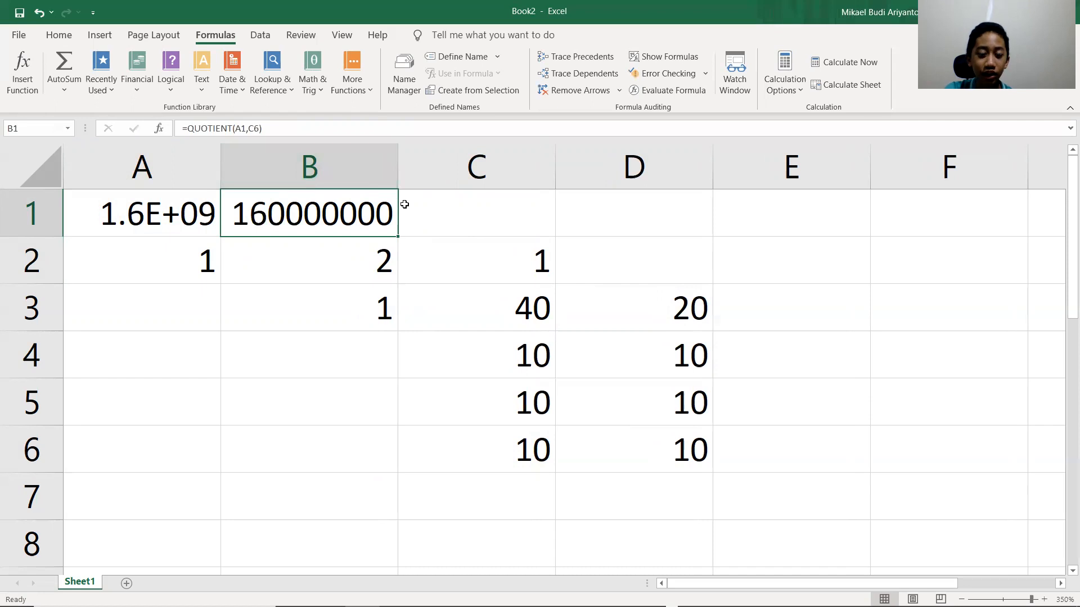
pyautogui.doubleClick(438, 220)
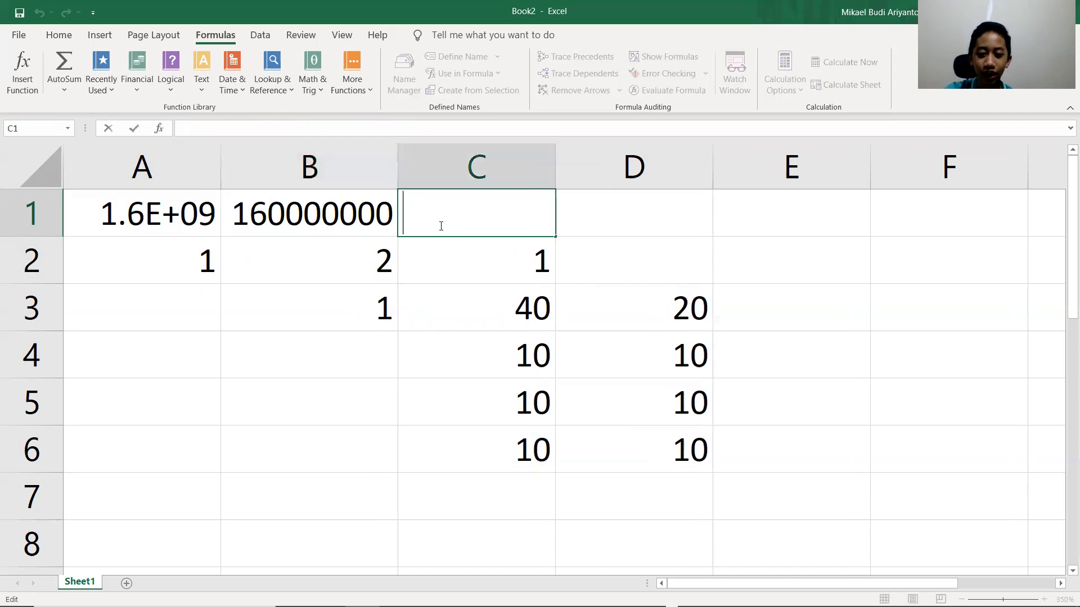
pyautogui.write('-')
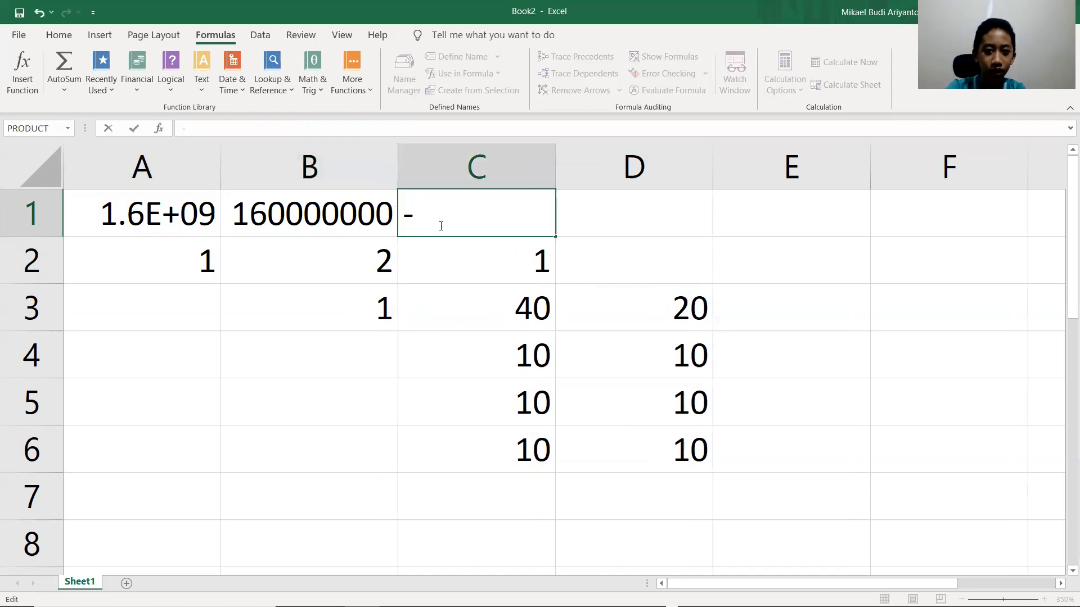
pyautogui.press('BackSpace')
pyautogui.write('=')
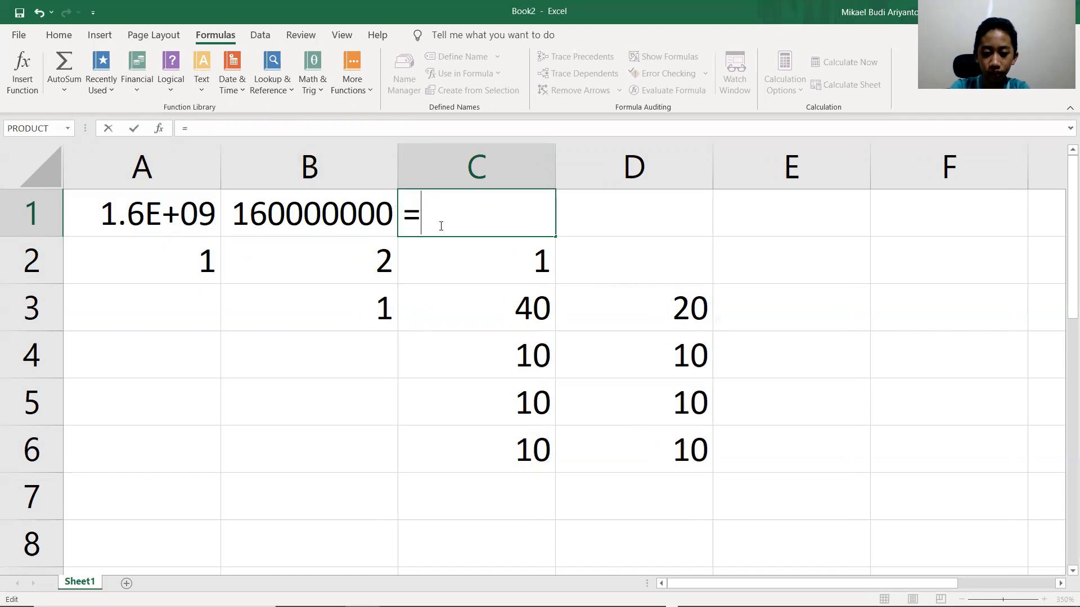
pyautogui.write('SUM')
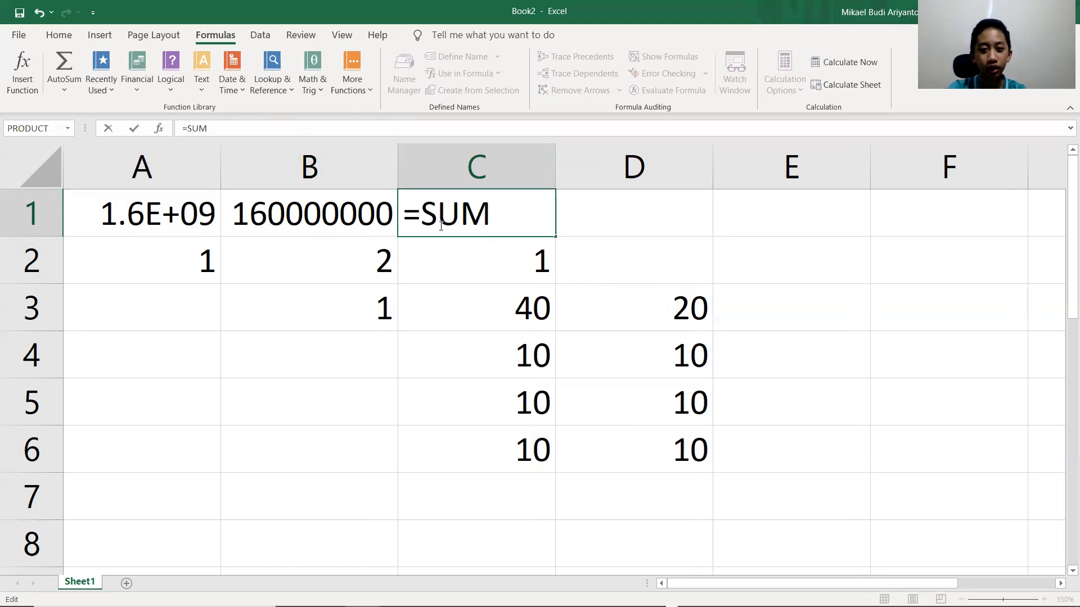
pyautogui.press('BackSpace')
pyautogui.press('BackSpace')
pyautogui.press('BackSpace')
pyautogui.press('BackSpace')
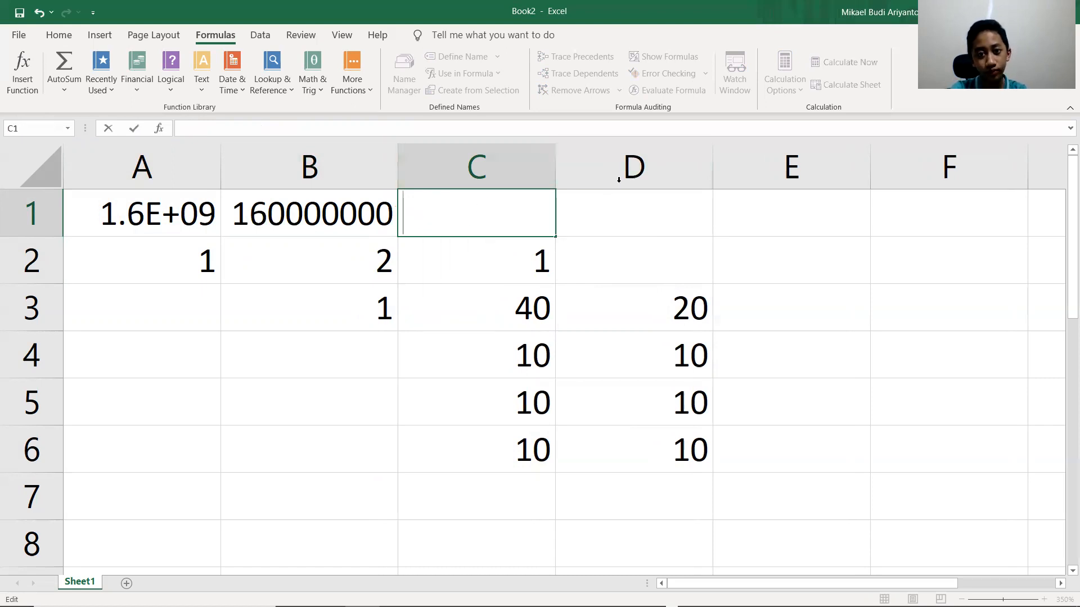